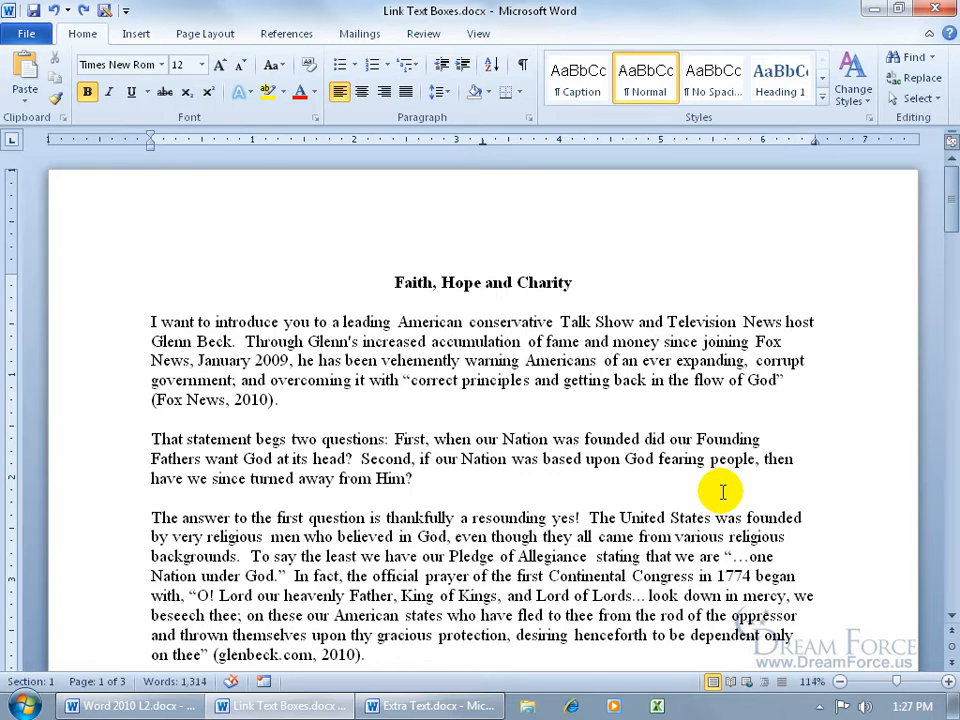
Step: Draw a text box about 2 inches wide and 2.5 inches tall over the right side of page 1's opening paragraphs
left_click(138, 33)
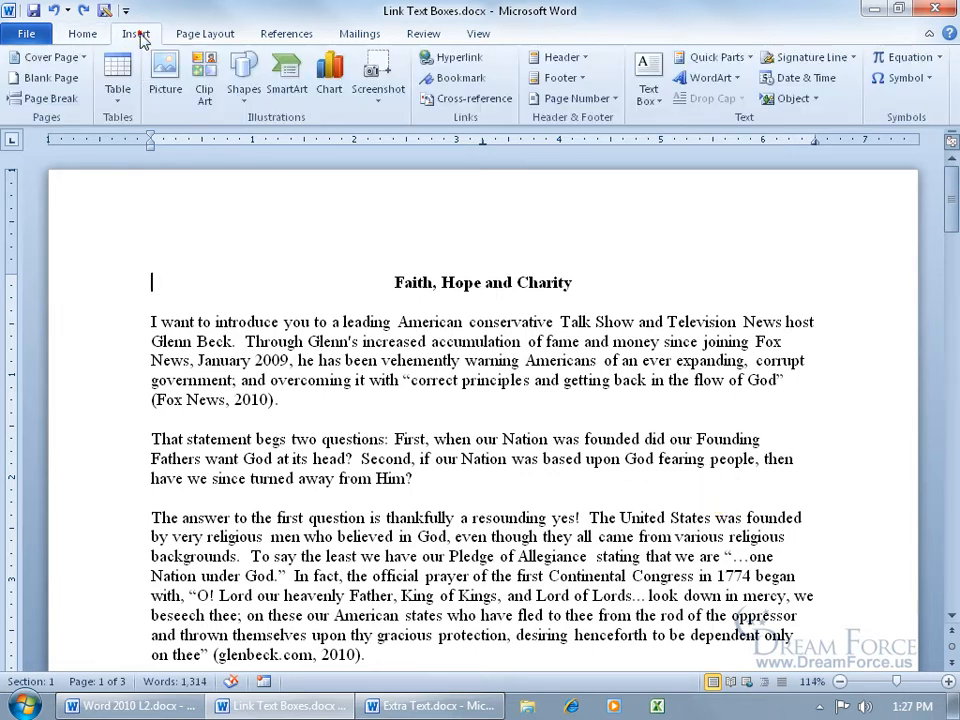
left_click(660, 104)
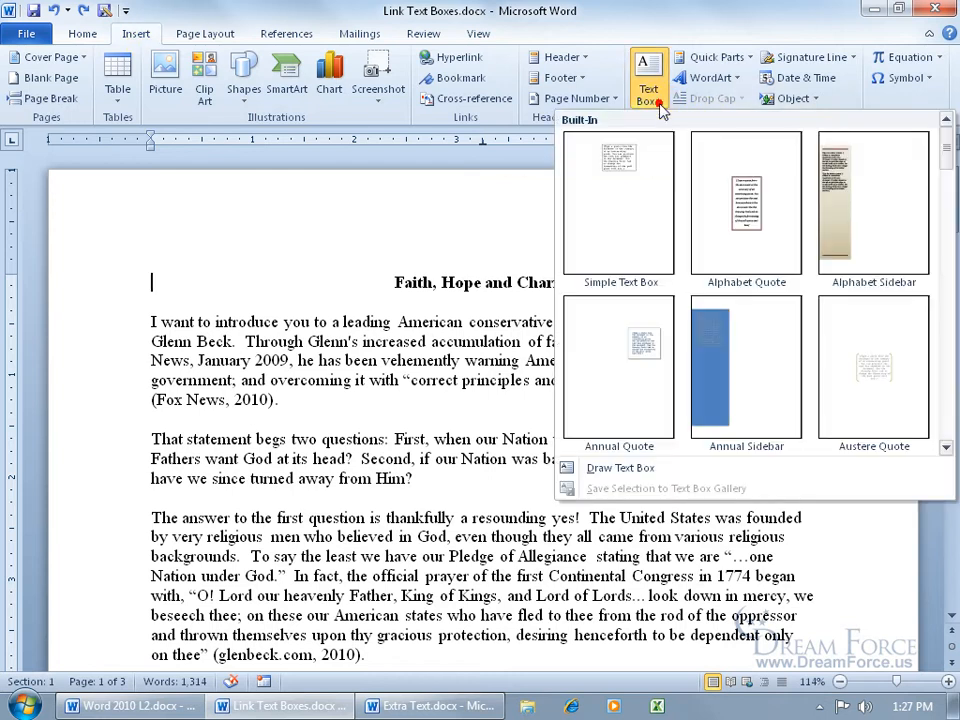
left_click(622, 470)
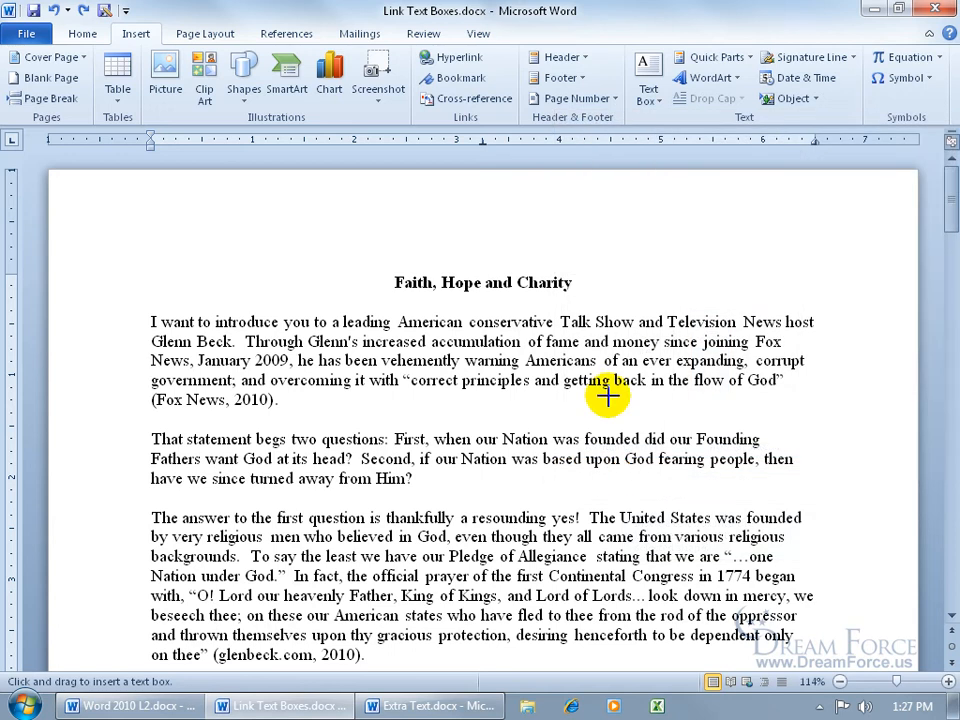
mouse_move(606, 362)
left_mouse_down()
mouse_move(696, 553)
mouse_move(786, 615)
mouse_move(802, 615)
left_mouse_up()
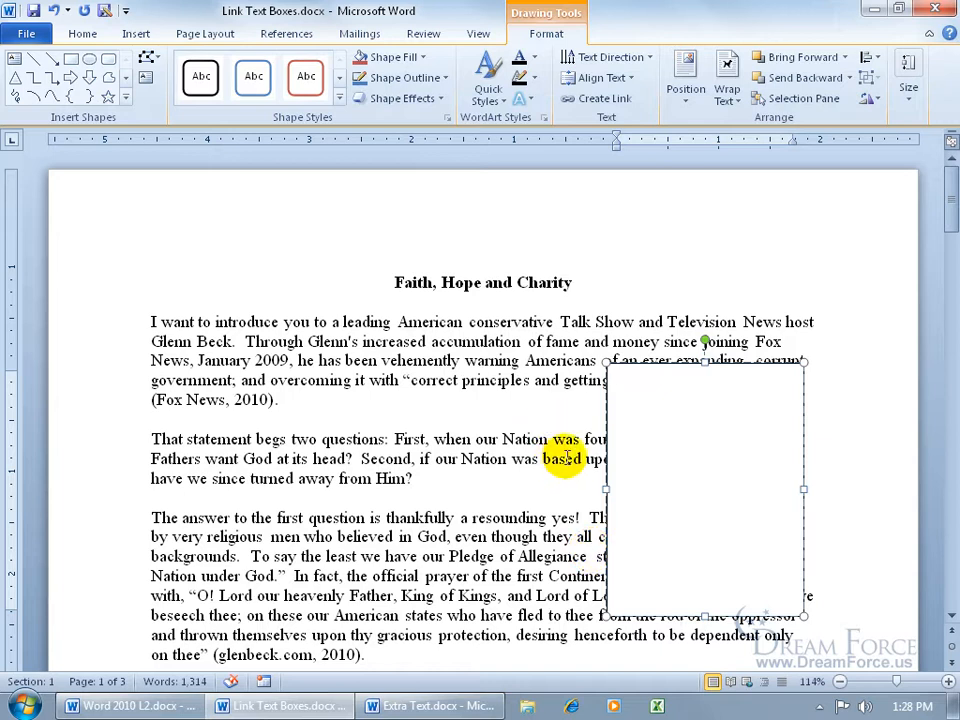
Step: Apply Square text wrapping to the page 1 text box and nudge it slightly left
left_click(727, 96)
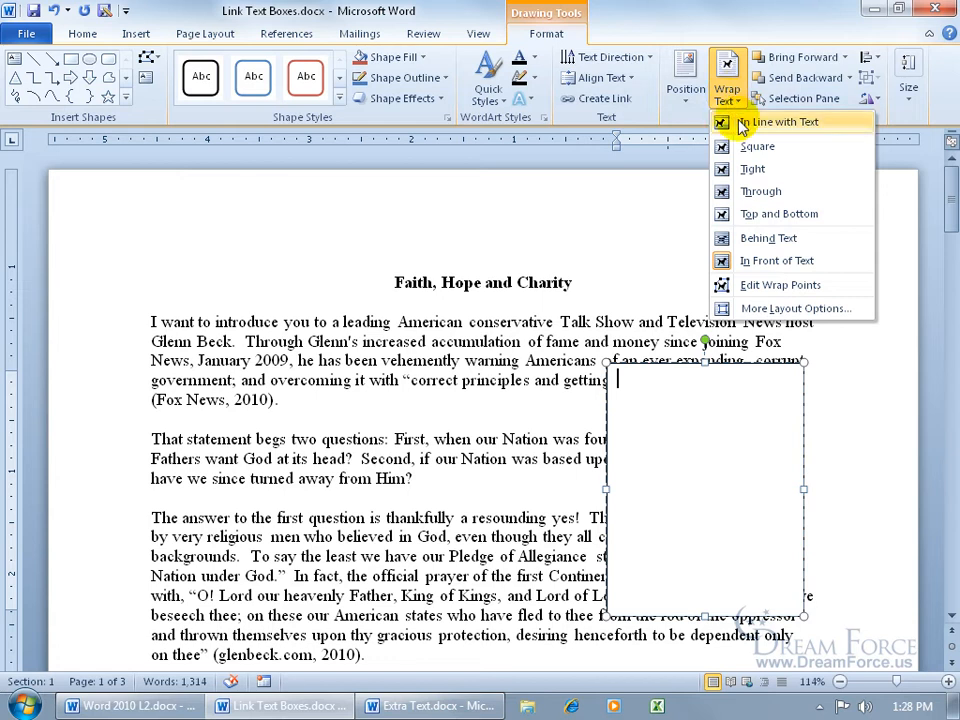
left_click(757, 146)
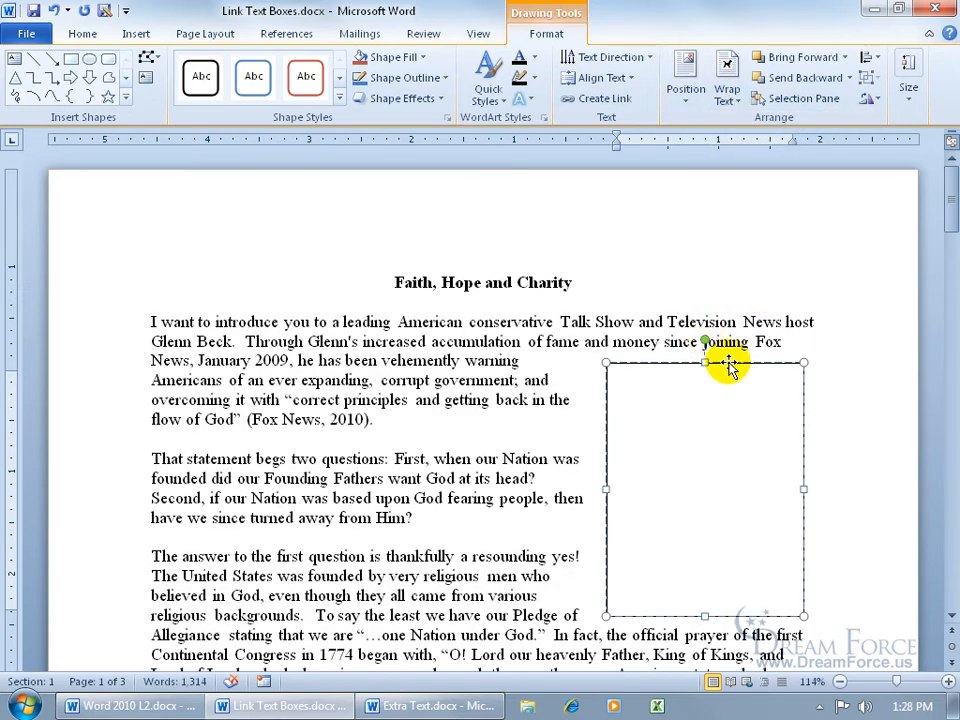
left_click_drag(729, 368, 725, 363)
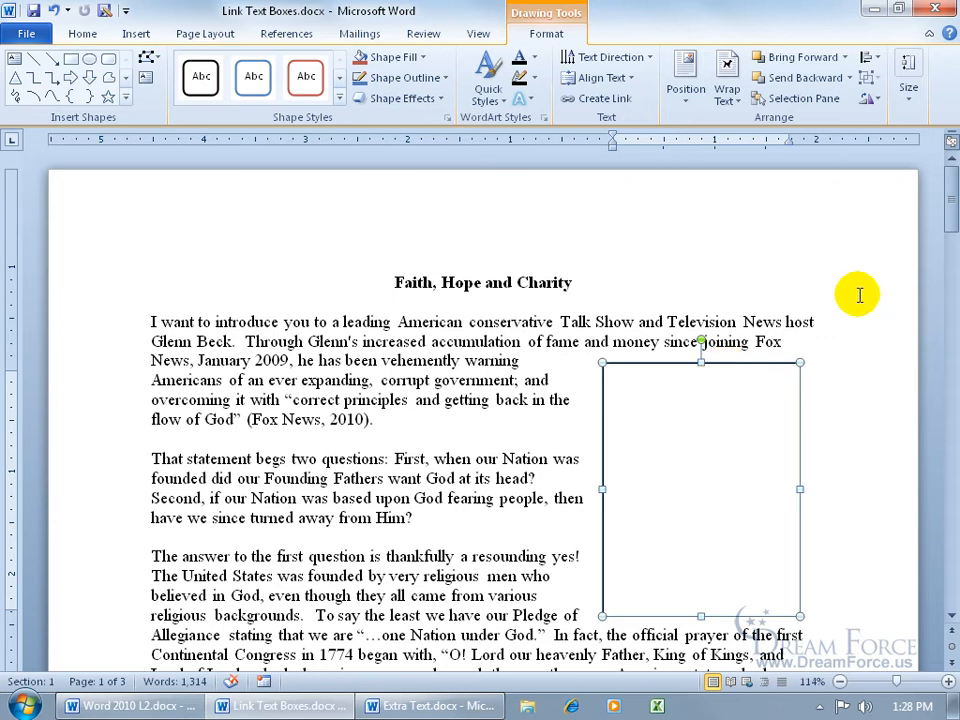
Step: Draw a second text box on the right side of page 2 and resize it to about 2 by 3 inches
left_click_drag(950, 204, 943, 332)
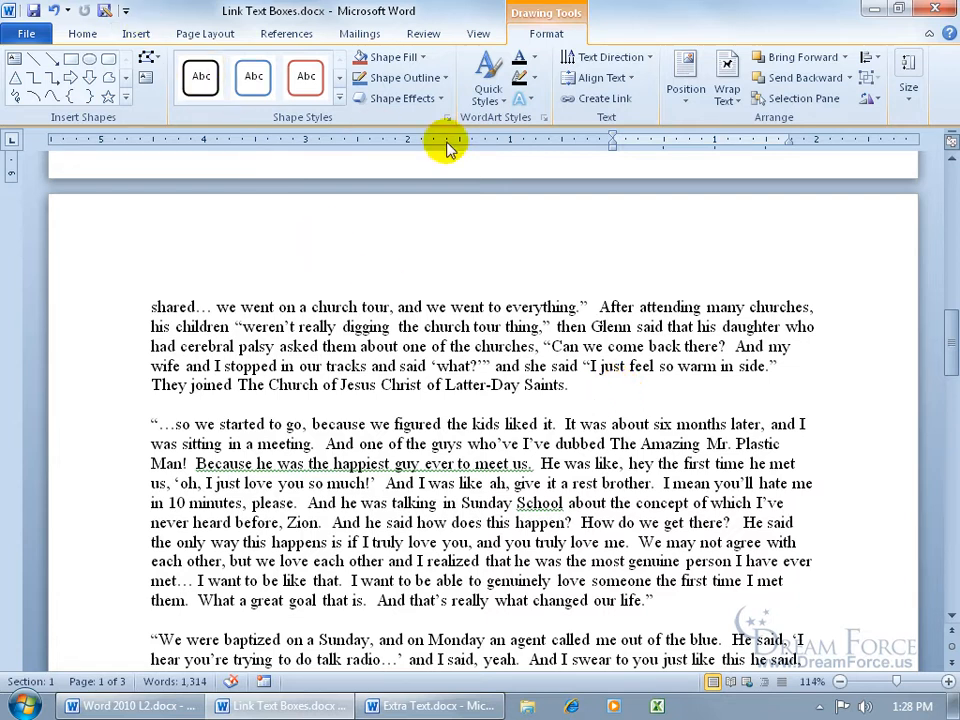
left_click(146, 82)
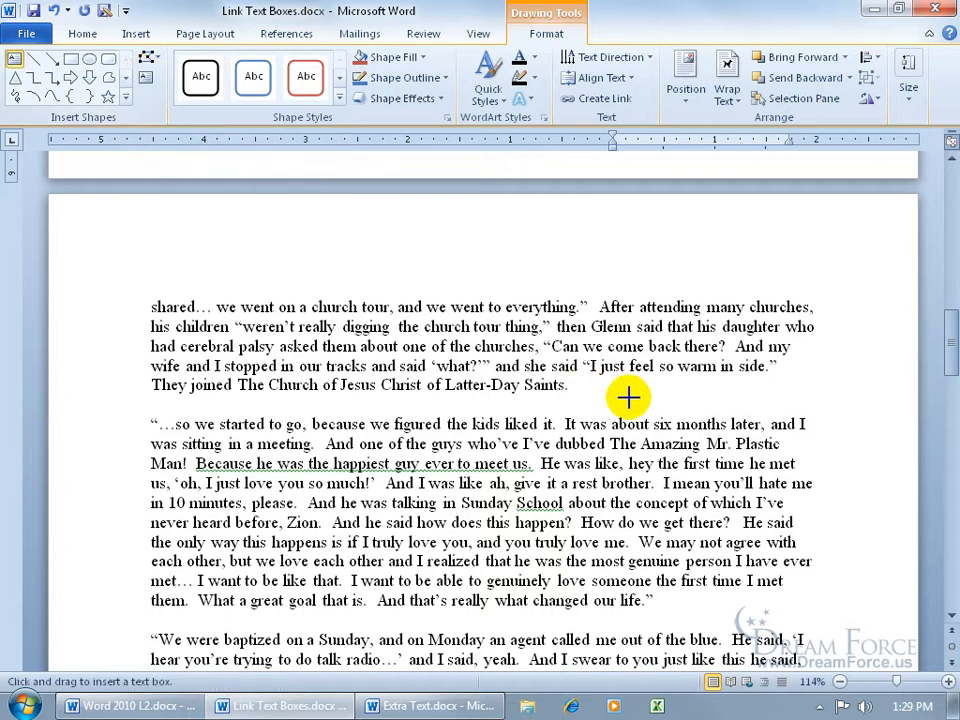
mouse_move(643, 363)
left_mouse_down()
mouse_move(657, 443)
mouse_move(797, 591)
mouse_move(806, 622)
left_mouse_up()
left_click_drag(641, 487, 613, 490)
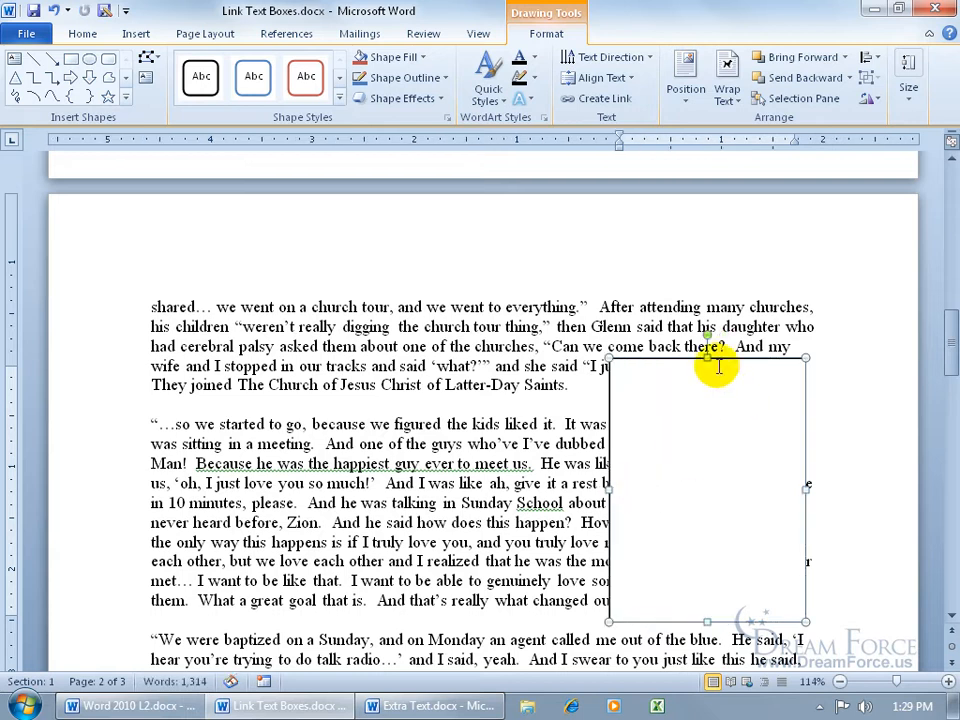
left_click_drag(704, 356, 704, 320)
left_click_drag(705, 622, 705, 633)
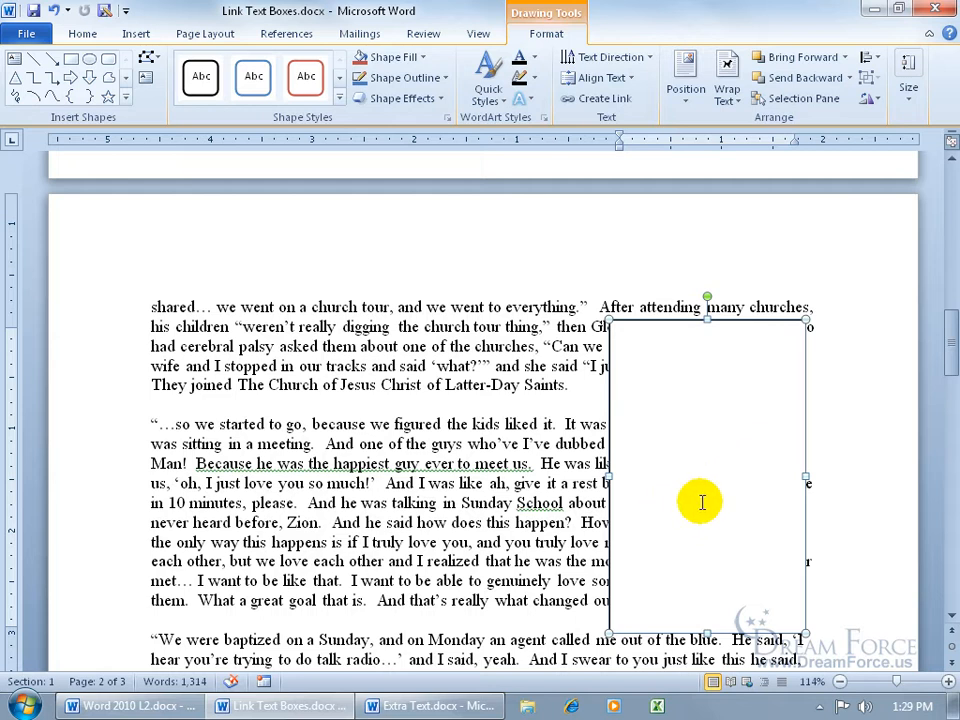
Step: Apply Square text wrapping to the page 2 text box and deselect it
right_click(656, 320)
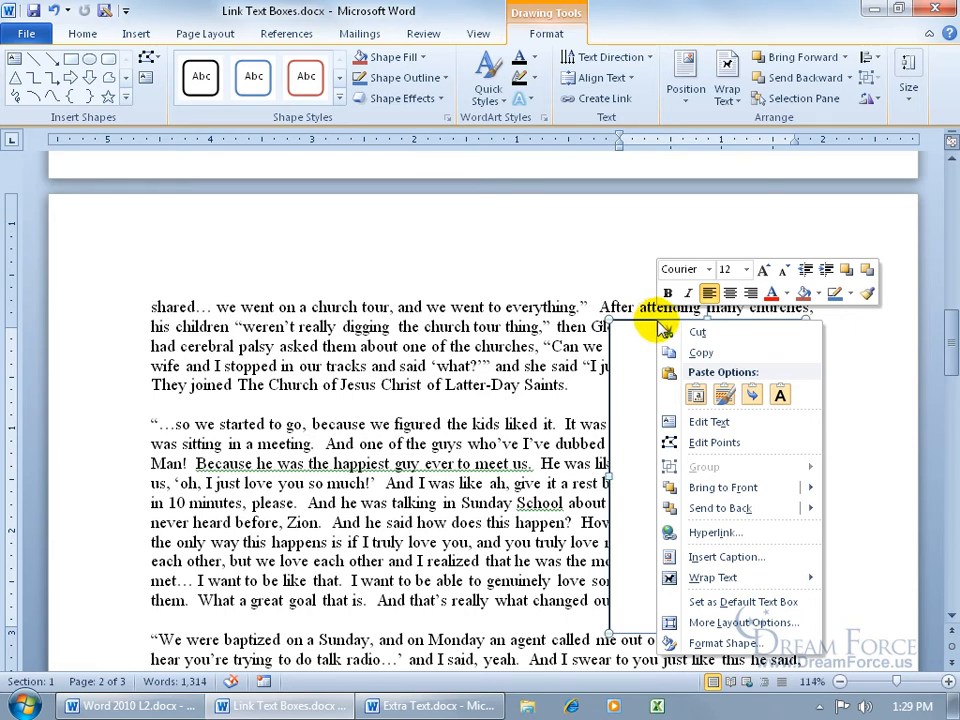
mouse_move(724, 587)
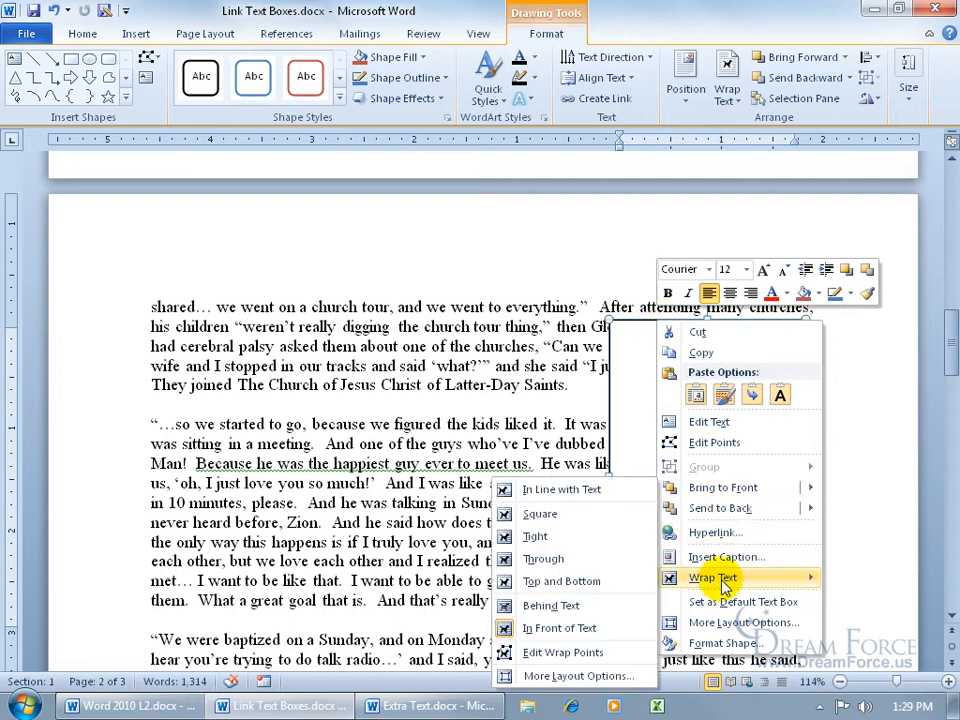
left_click(600, 514)
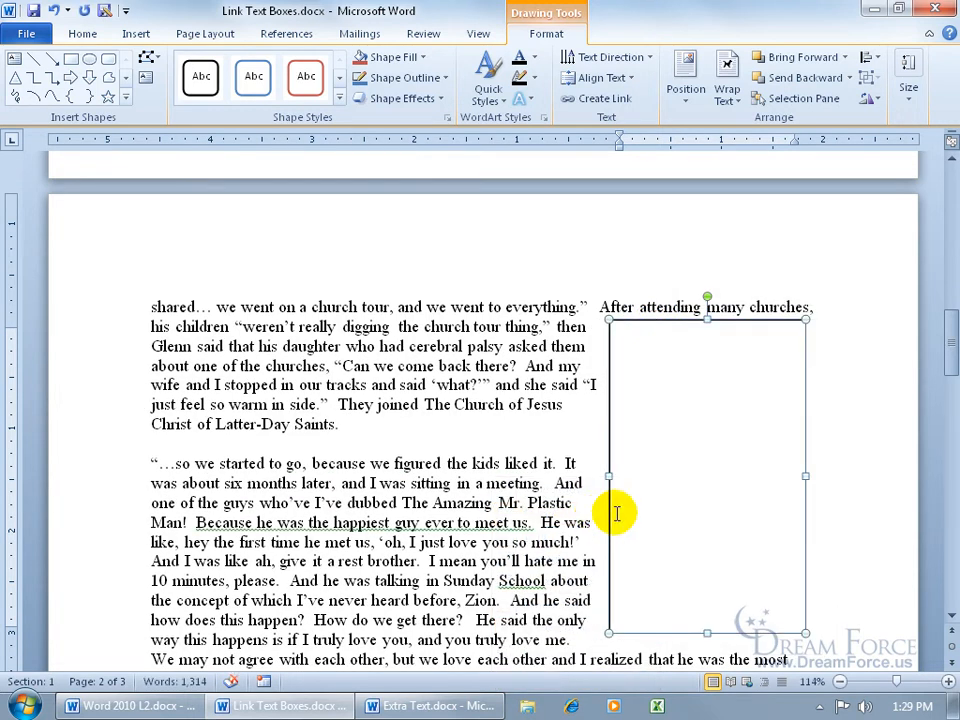
left_click(545, 437)
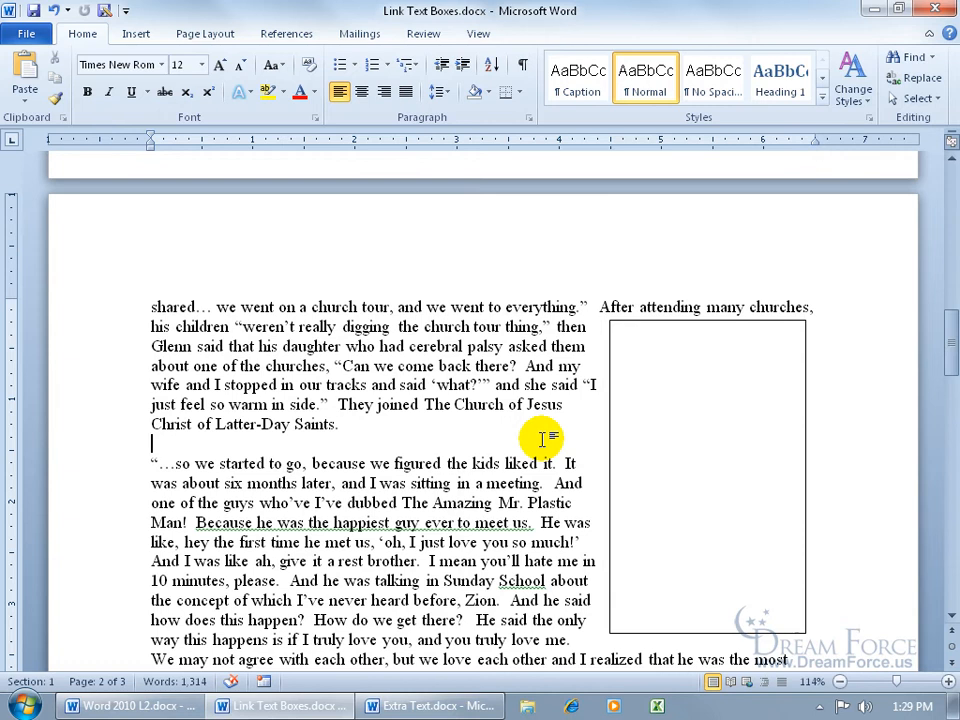
Step: Place the cursor in the page 1 text box, switch to Extra Text.docx and copy its selected text
left_click_drag(950, 342, 946, 202)
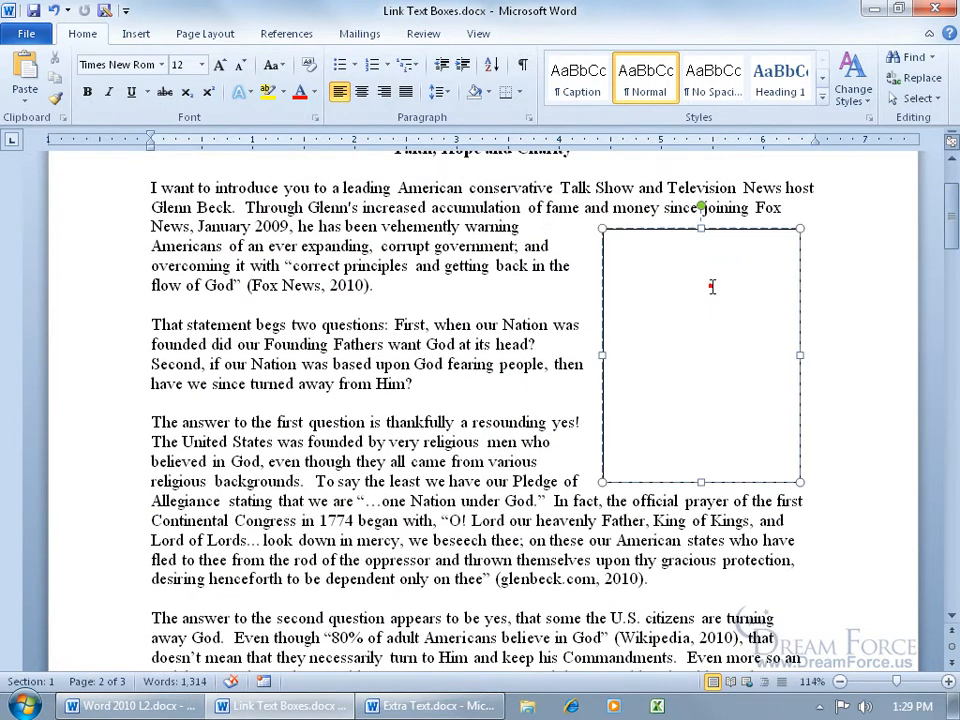
left_click(712, 287)
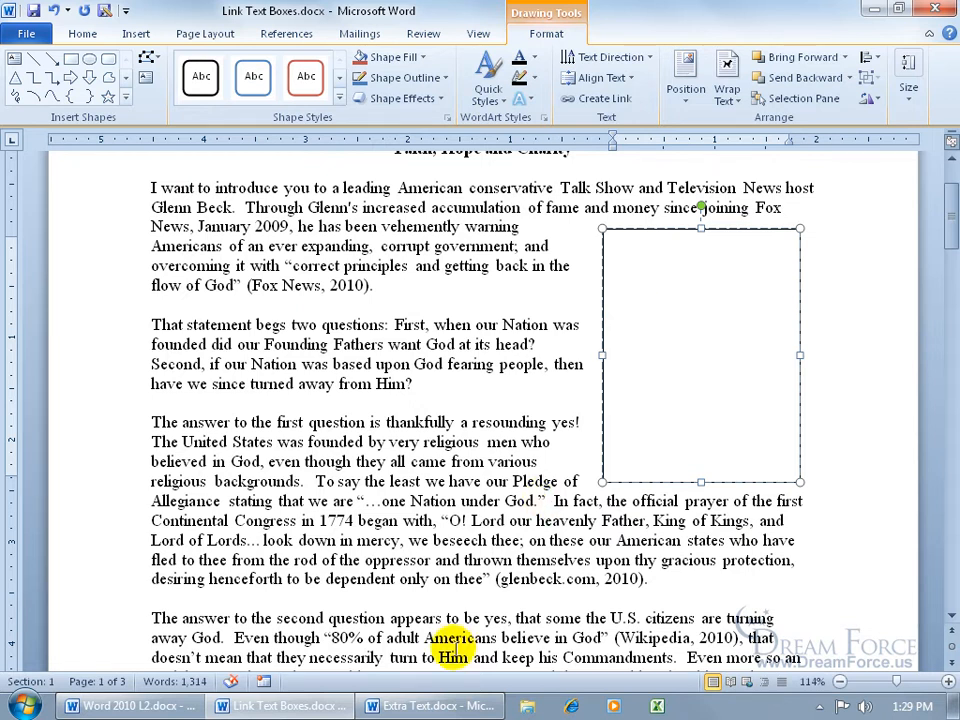
left_click(445, 705)
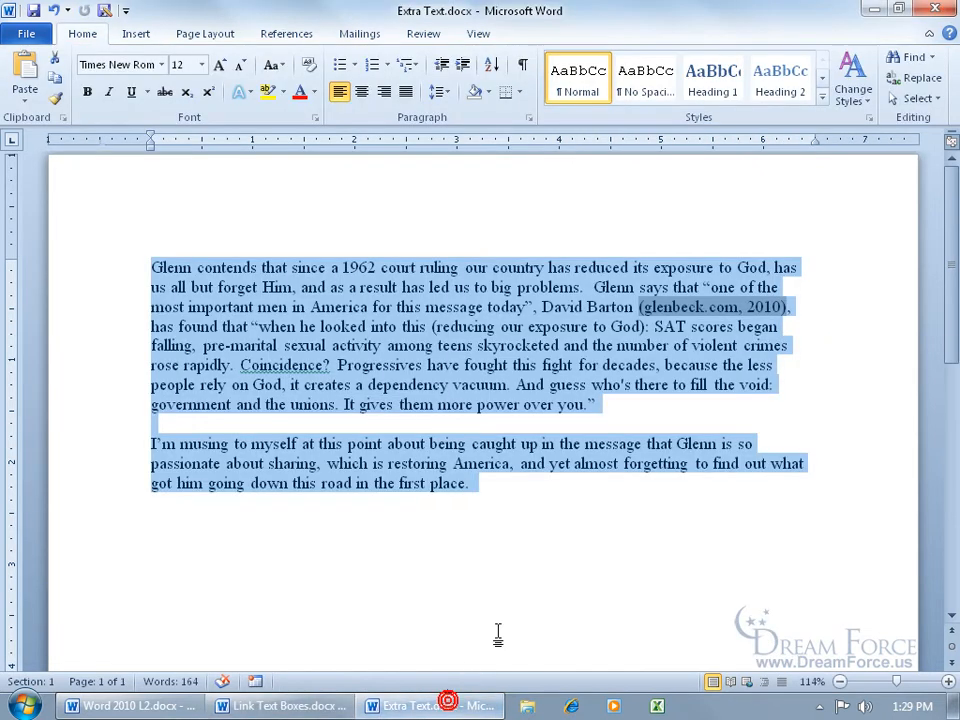
right_click(312, 305)
left_click(352, 335)
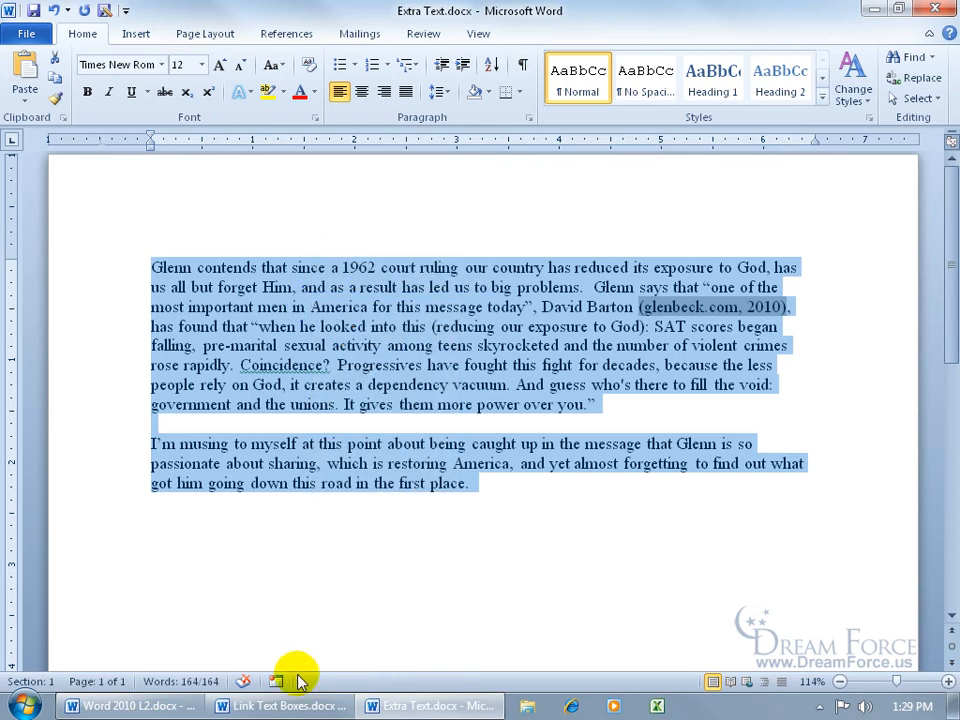
Step: Paste the copied text into the page 1 text box in Link Text Boxes.docx and shorten the box to end on a full line
left_click(283, 705)
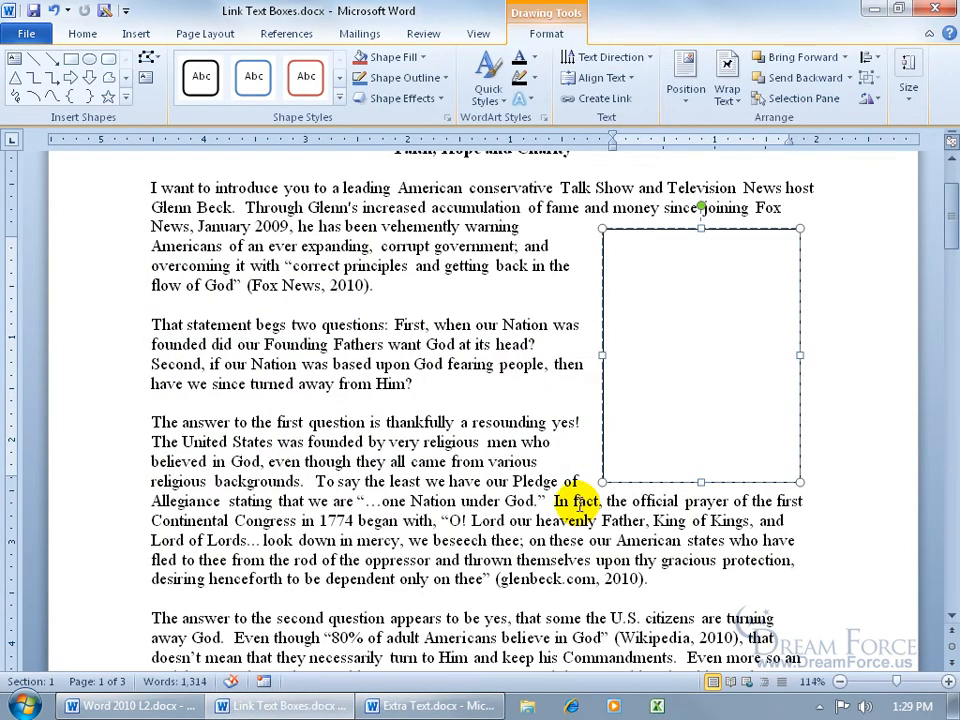
left_click(621, 248)
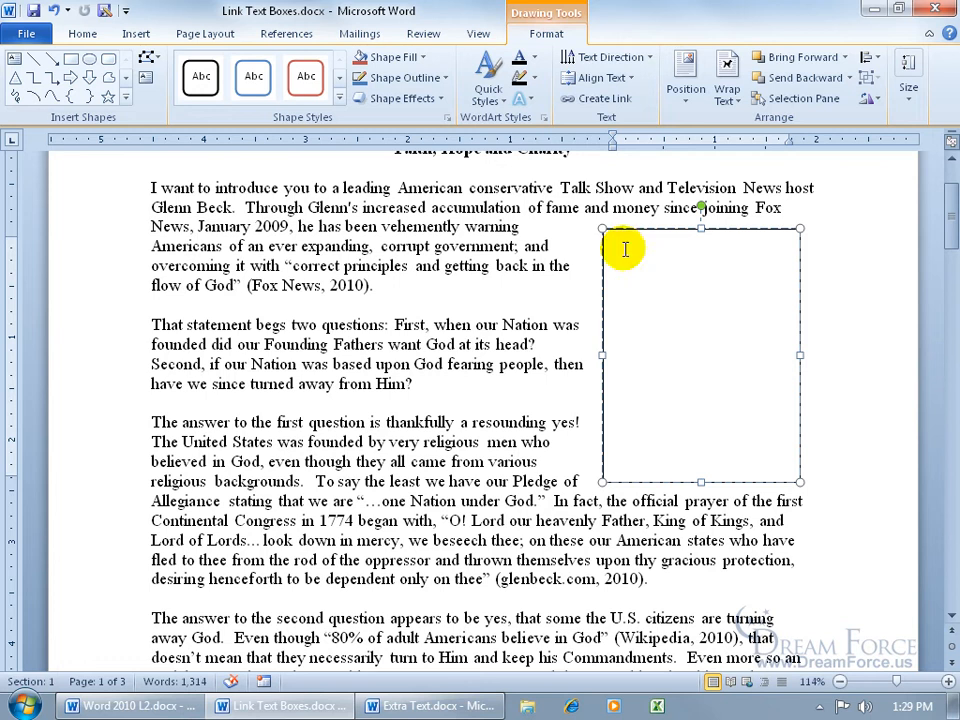
key("ctrl+v")
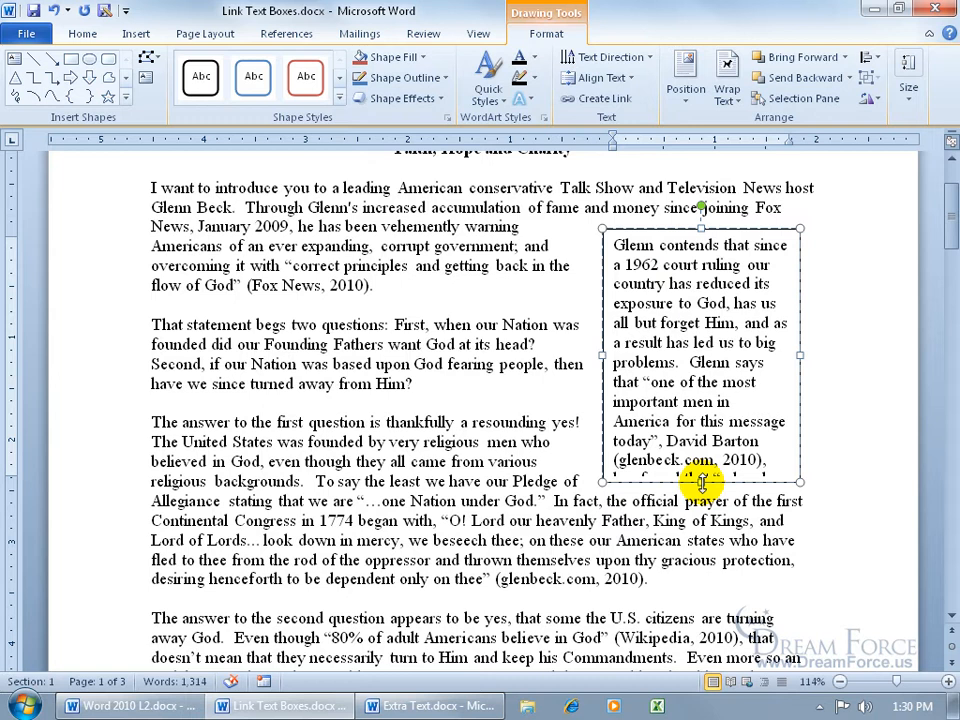
mouse_move(702, 482)
left_mouse_down()
mouse_move(701, 542)
mouse_move(702, 505)
left_mouse_up()
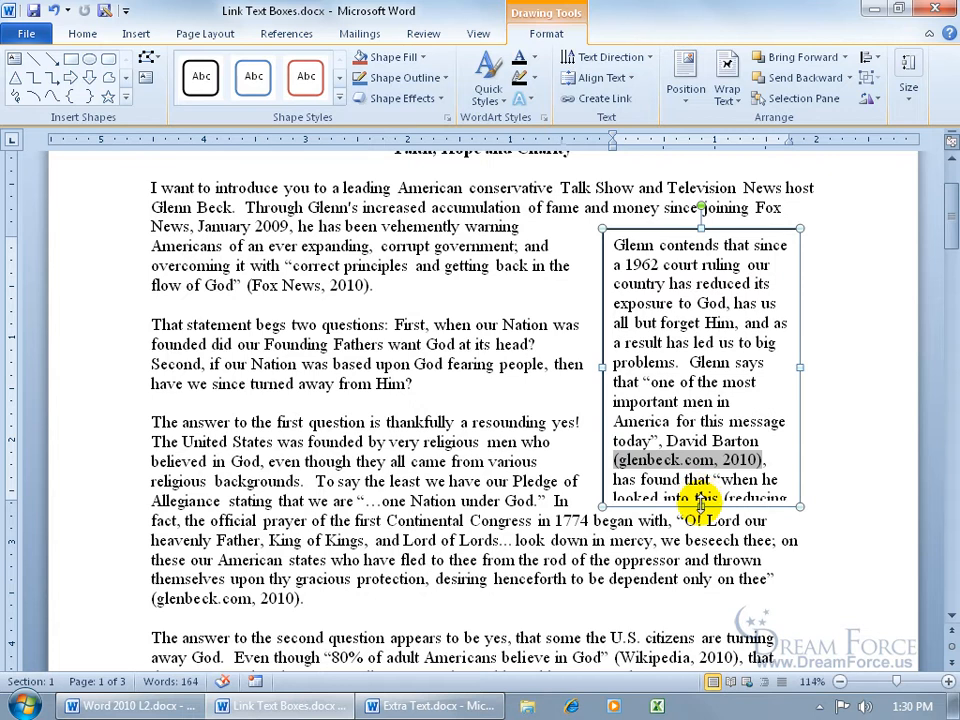
mouse_move(702, 508)
left_mouse_down()
mouse_move(690, 472)
mouse_move(692, 490)
left_mouse_up()
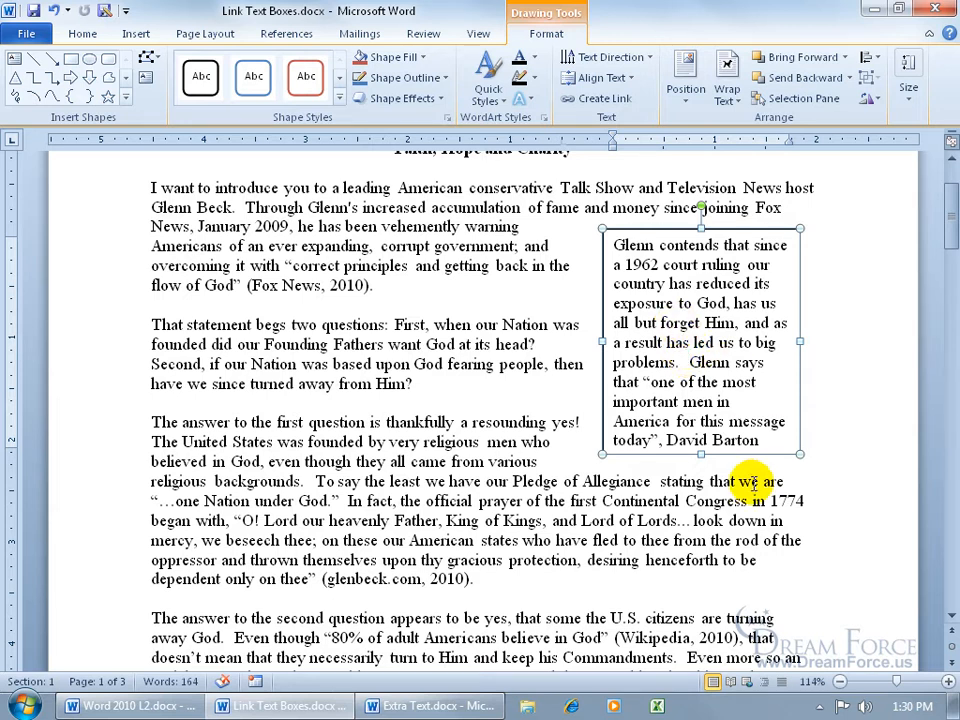
Step: Create a link from the page 1 text box to the empty text box on page 2
left_click_drag(940, 279, 943, 215)
left_click(754, 268)
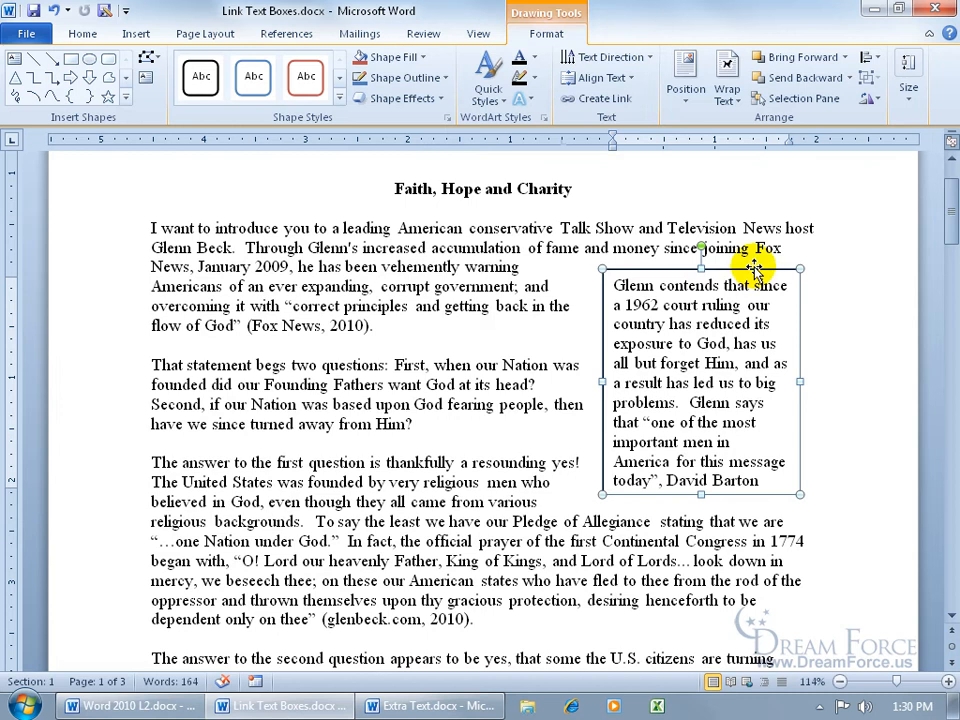
left_click(618, 100)
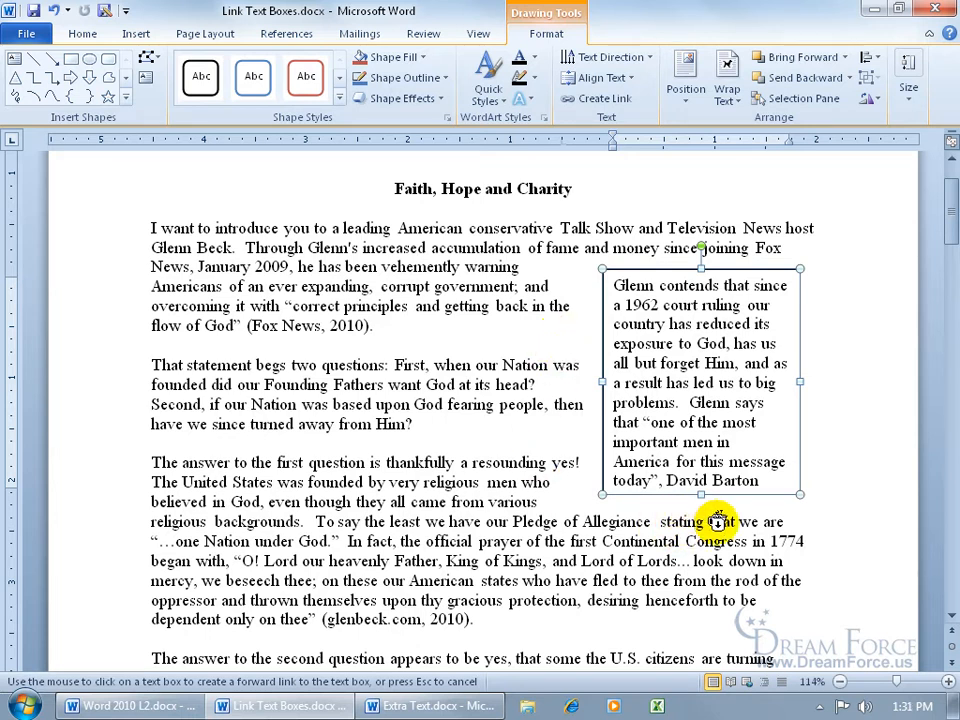
left_click_drag(948, 218, 945, 343)
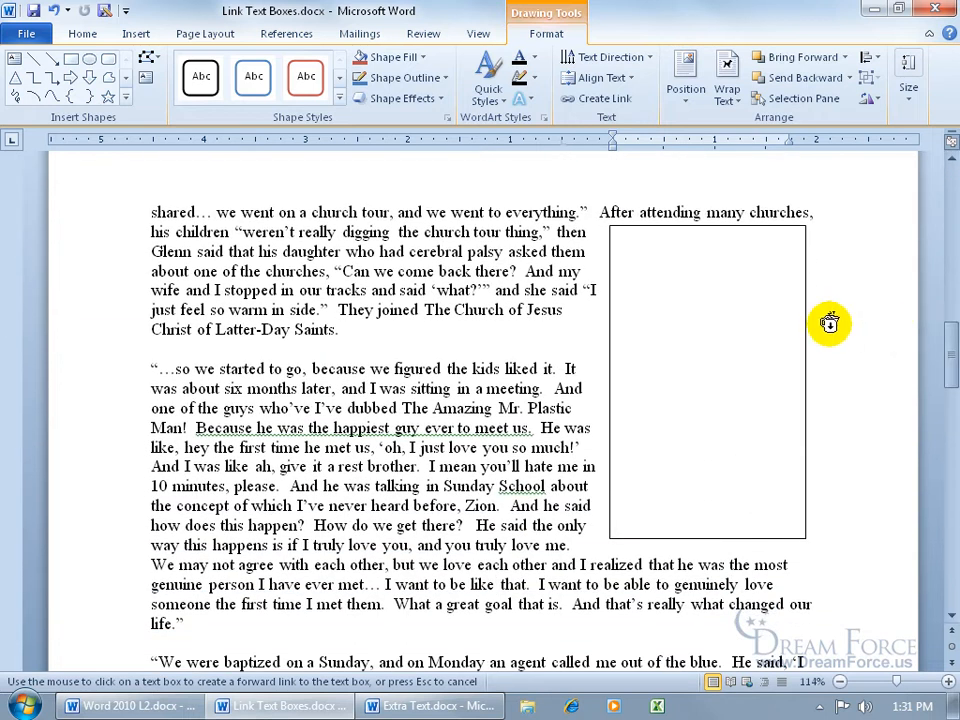
left_click(733, 317)
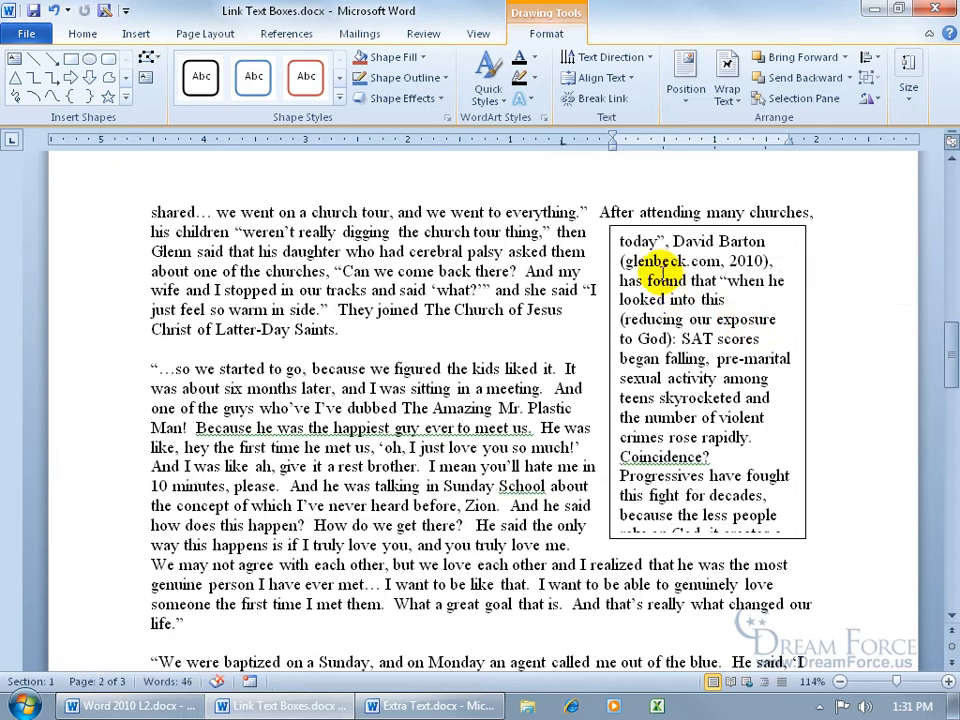
Step: Lengthen the linked text box on page 2 until all the overflow text fits, and trim the excess space below it
left_click_drag(948, 360, 948, 235)
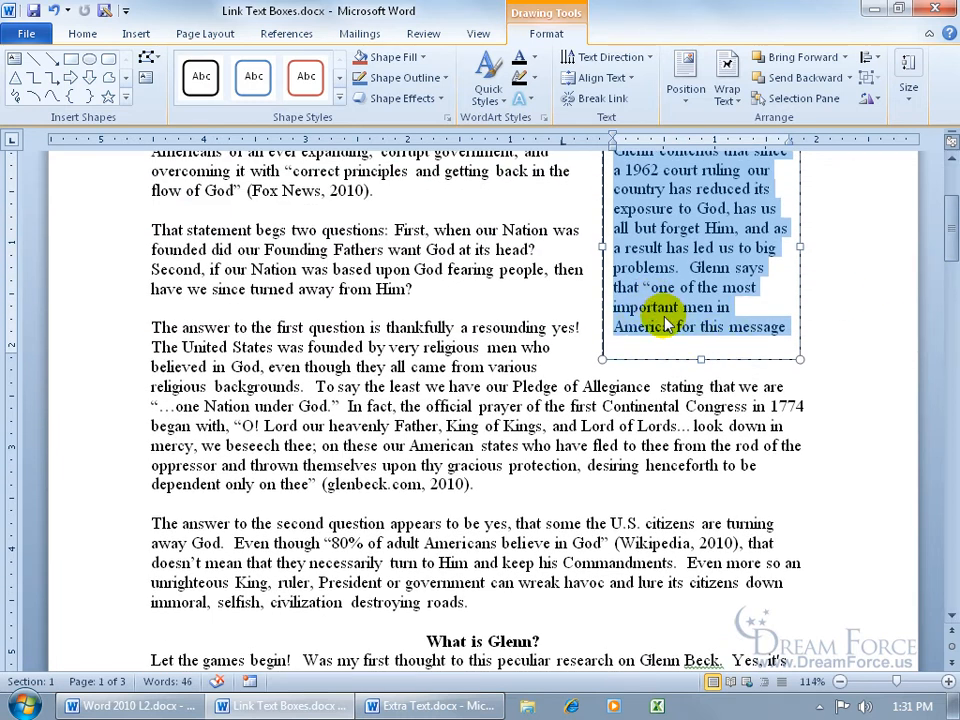
left_click_drag(945, 221, 945, 326)
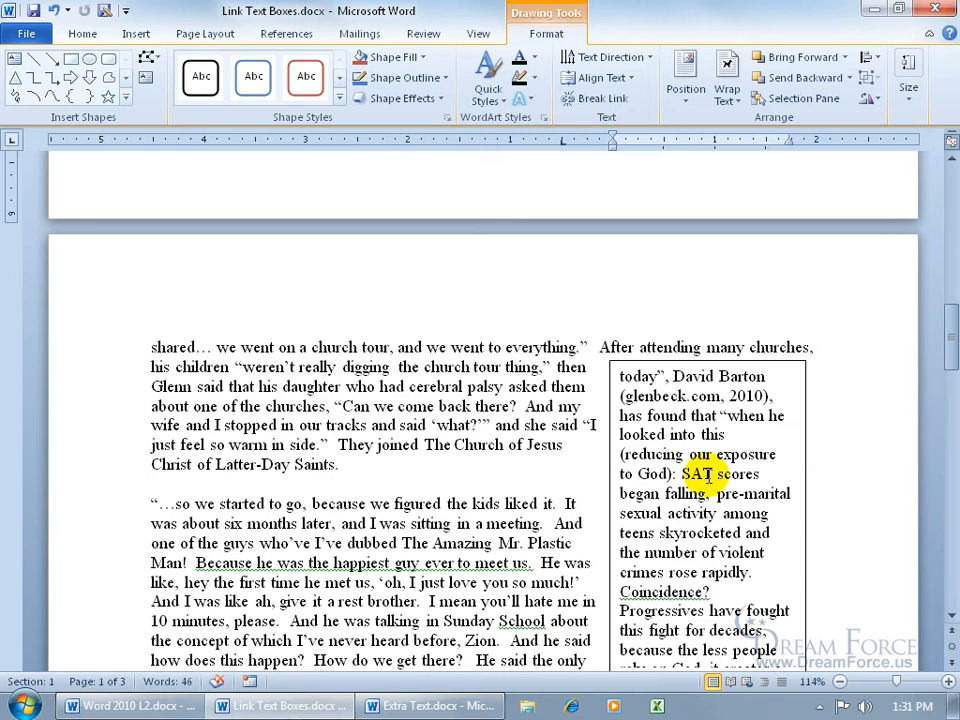
left_click_drag(947, 330, 953, 363)
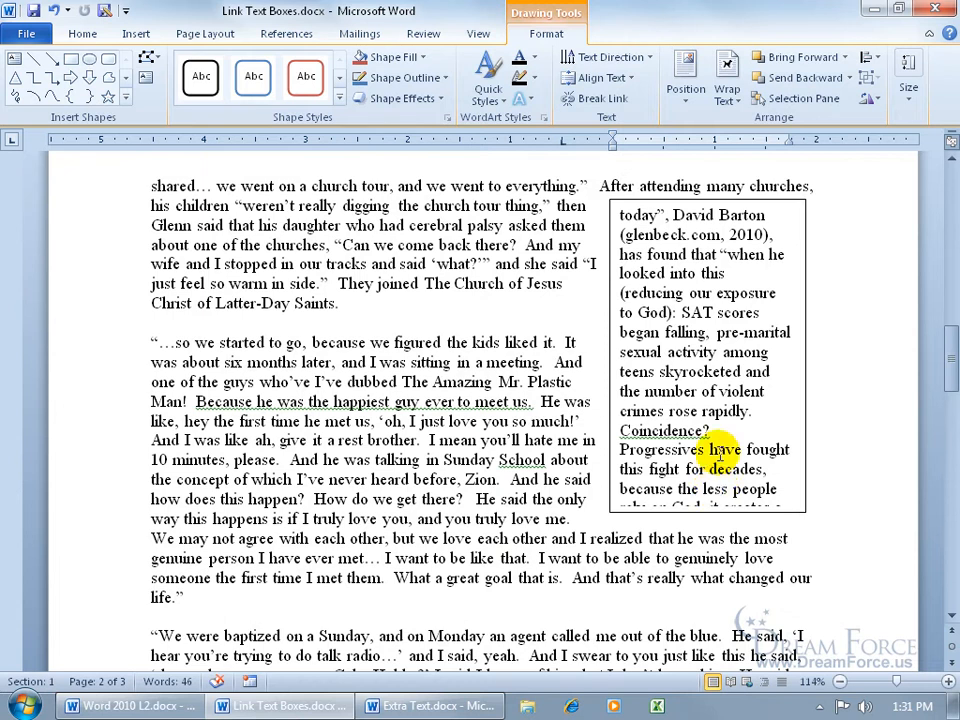
left_click(804, 311)
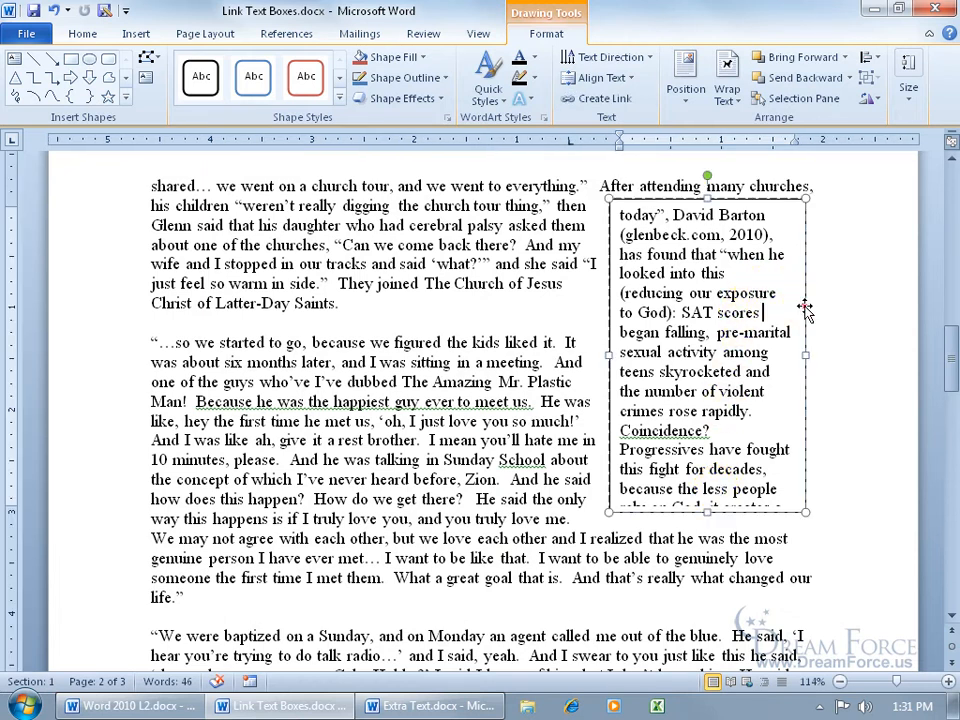
left_click(804, 311)
left_click(628, 107)
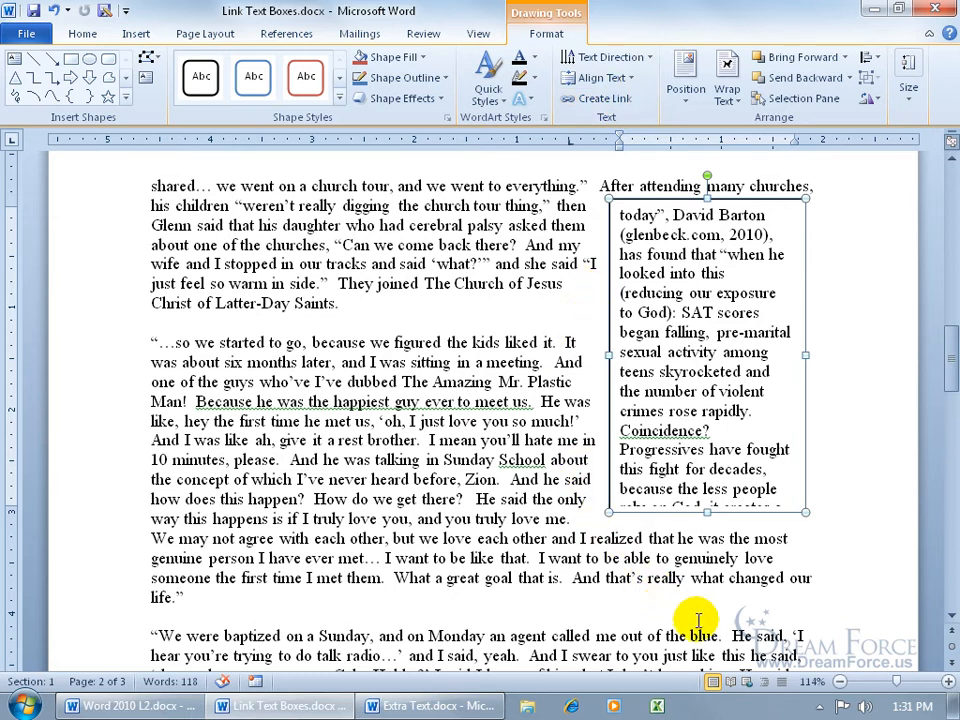
left_click_drag(707, 512, 707, 628)
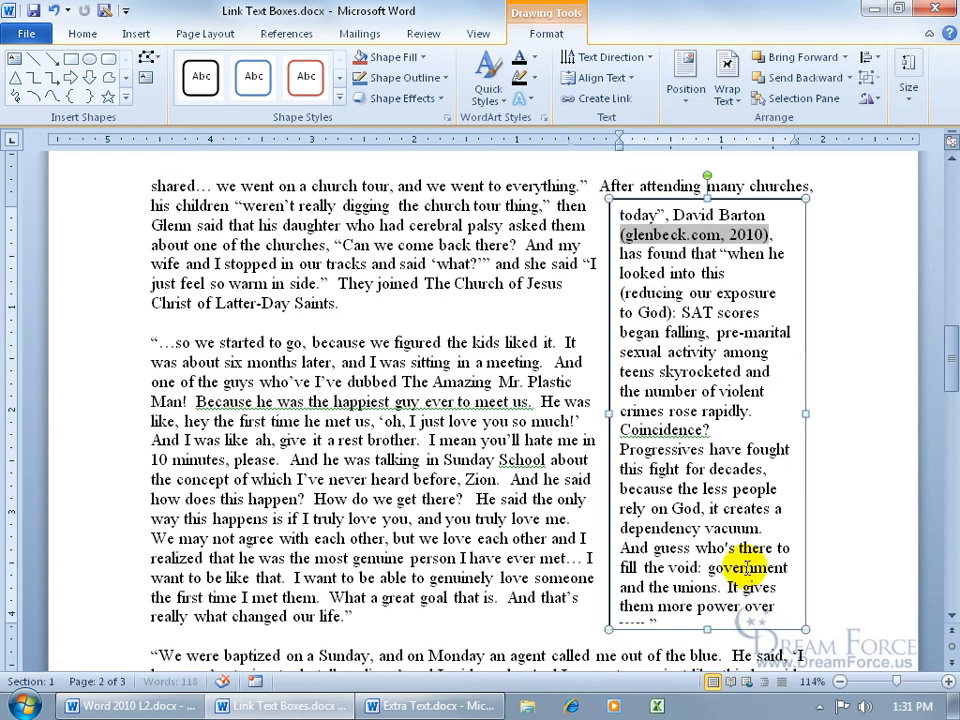
left_click_drag(952, 347, 956, 371)
left_click_drag(706, 427, 708, 597)
scroll(708, 597, "down", 2)
left_click_drag(704, 494, 707, 628)
scroll(950, 420, "down", 3)
left_click_drag(707, 488, 707, 439)
left_click_drag(950, 425, 942, 205)
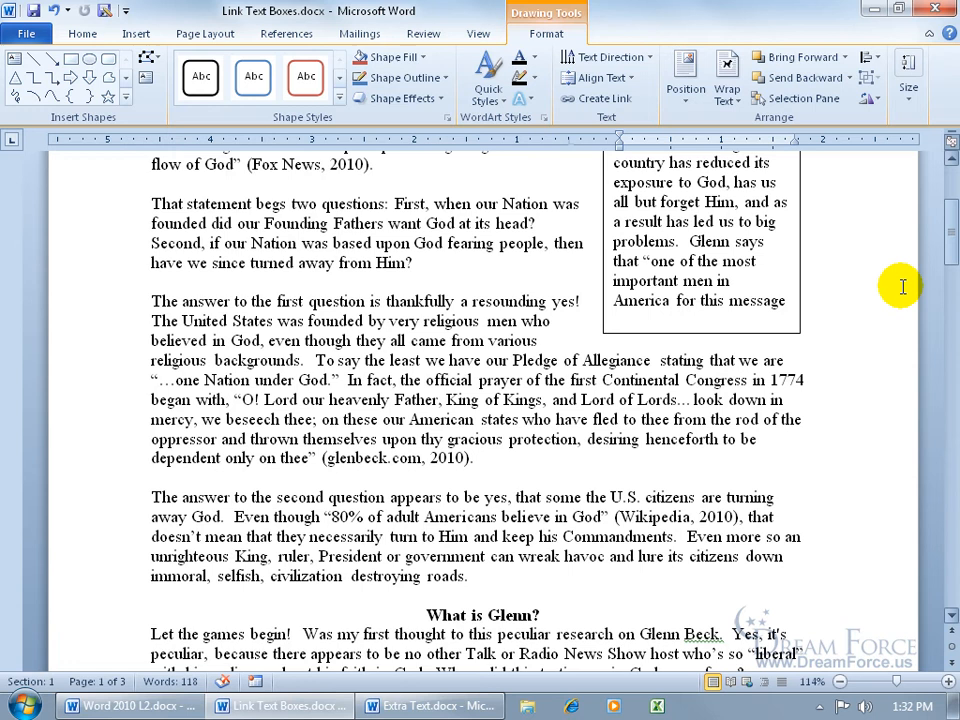
Step: Insert the words "and start typing" after "America for this message" in the page 1 text box and view the linked box on page 2
left_click(792, 301)
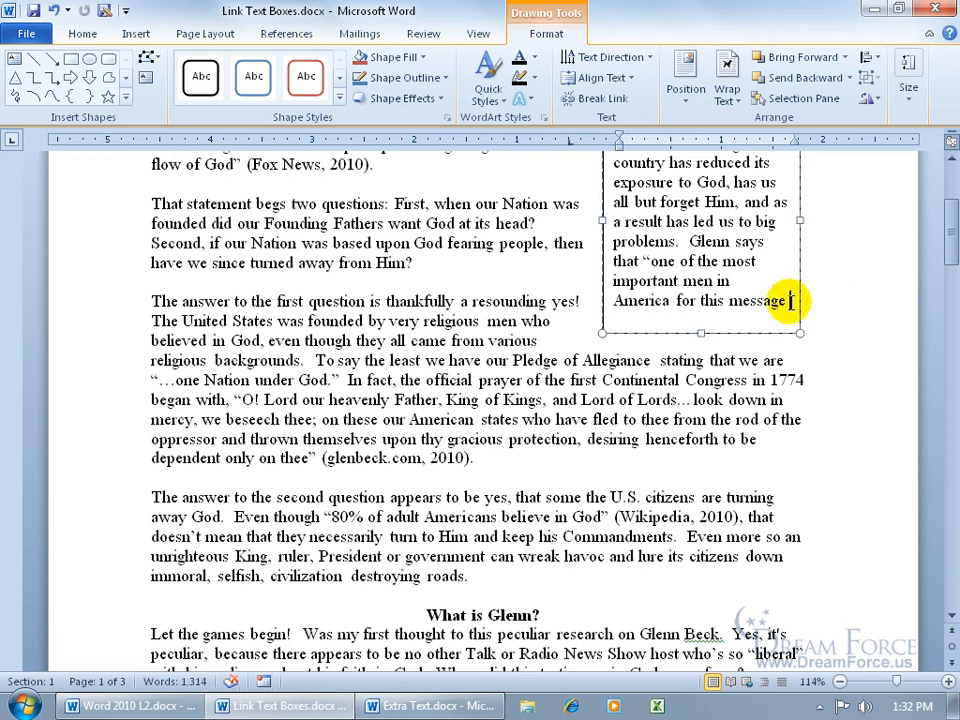
key("ctrl+Right")
key("ctrl+Right")
type("start ")
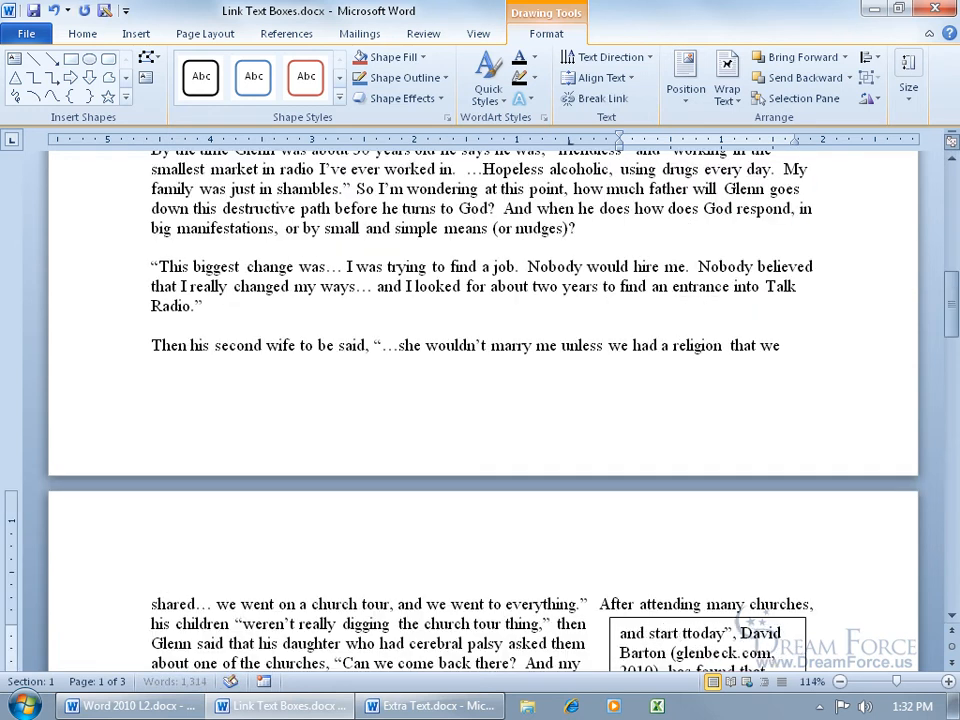
type("typing")
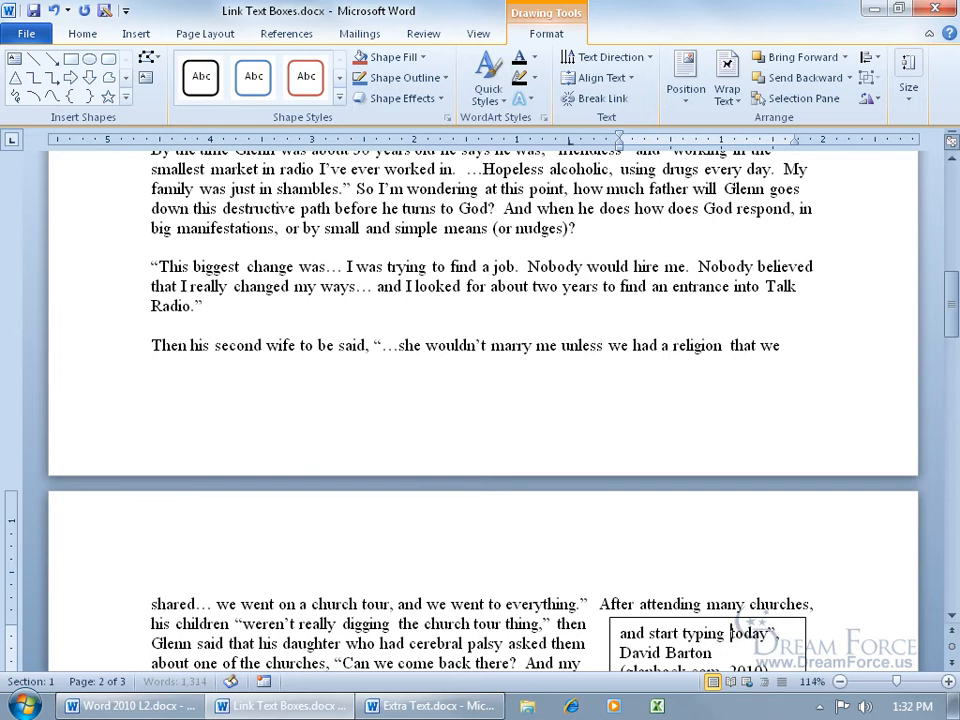
left_click_drag(945, 279, 943, 328)
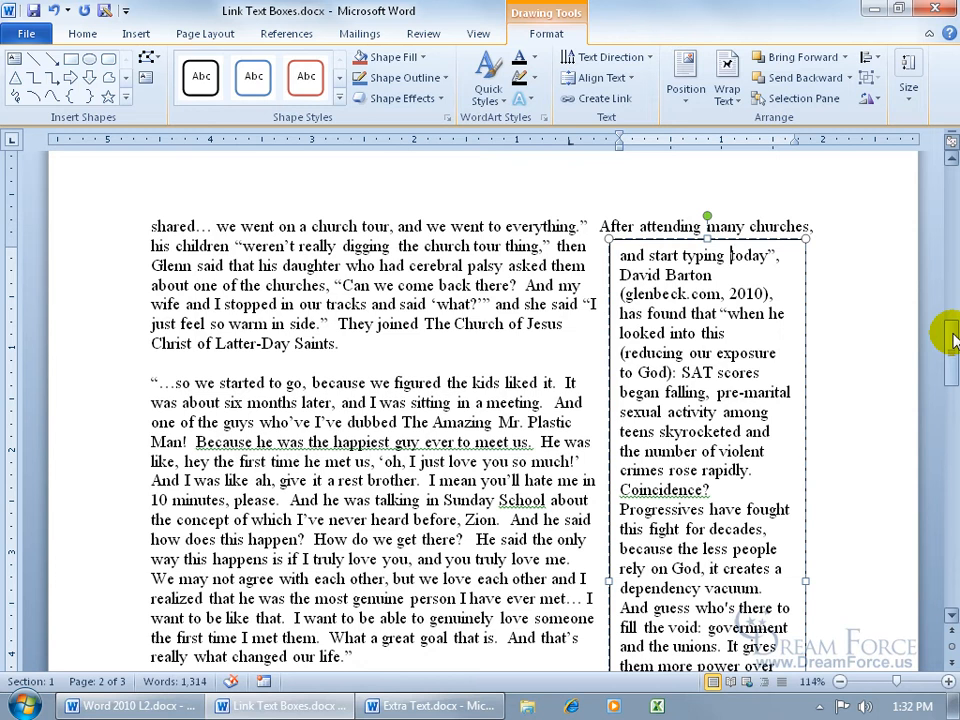
Step: Undo the inserted words and select the page 1 text box
left_click(56, 11)
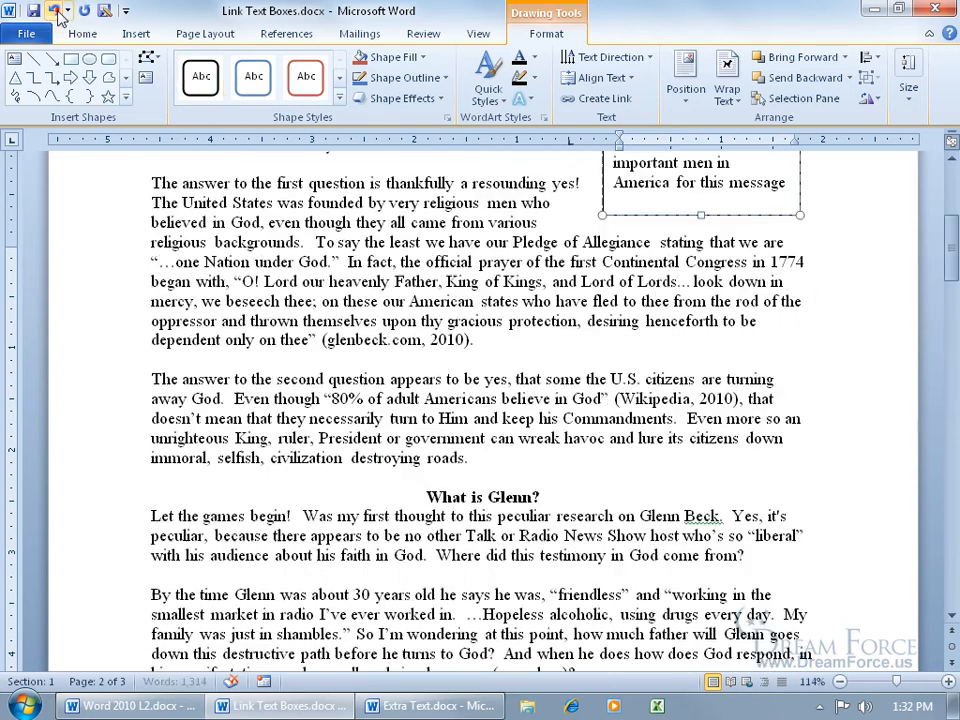
left_click_drag(950, 255, 945, 204)
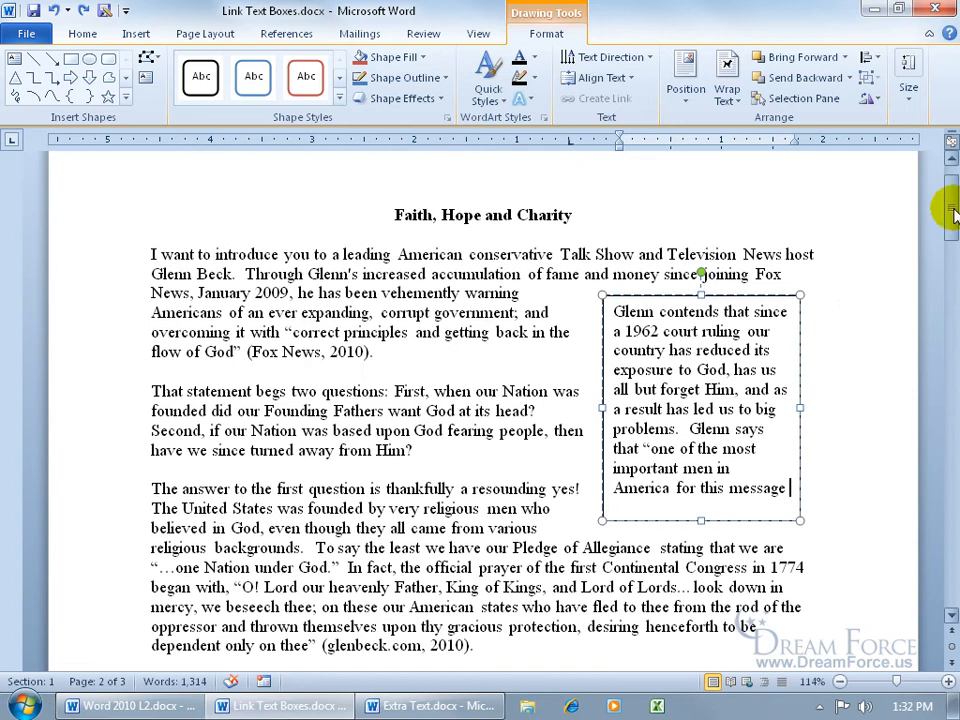
left_click(787, 297)
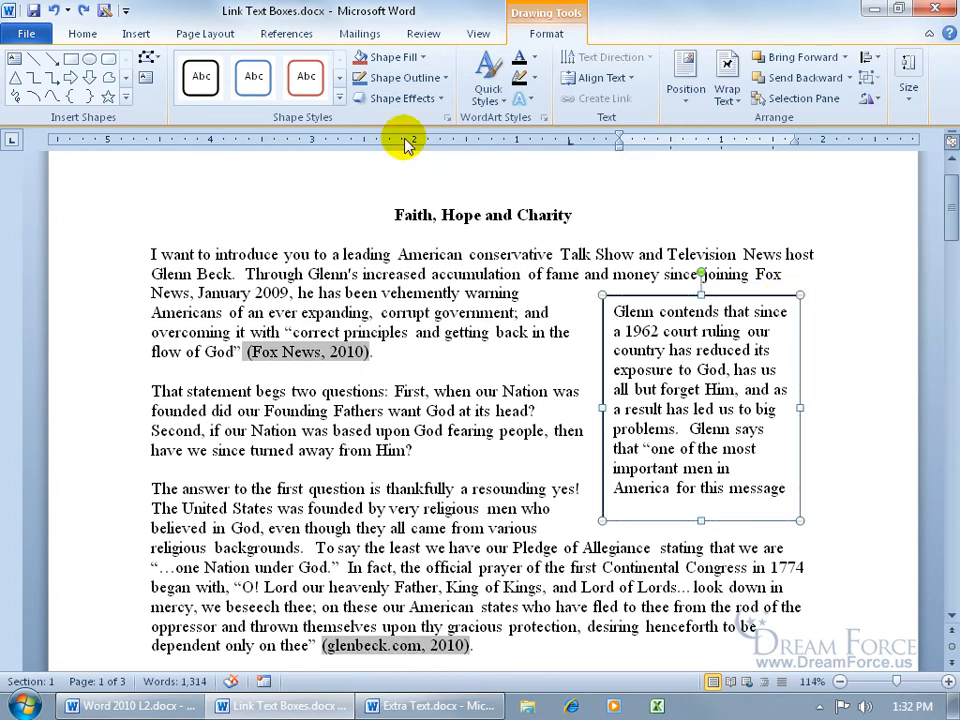
Step: Highlight the page 2 text box's passage from its first word through "crimes rose rapidly" to examine the overflow text, and deselect it
left_click_drag(943, 193, 938, 336)
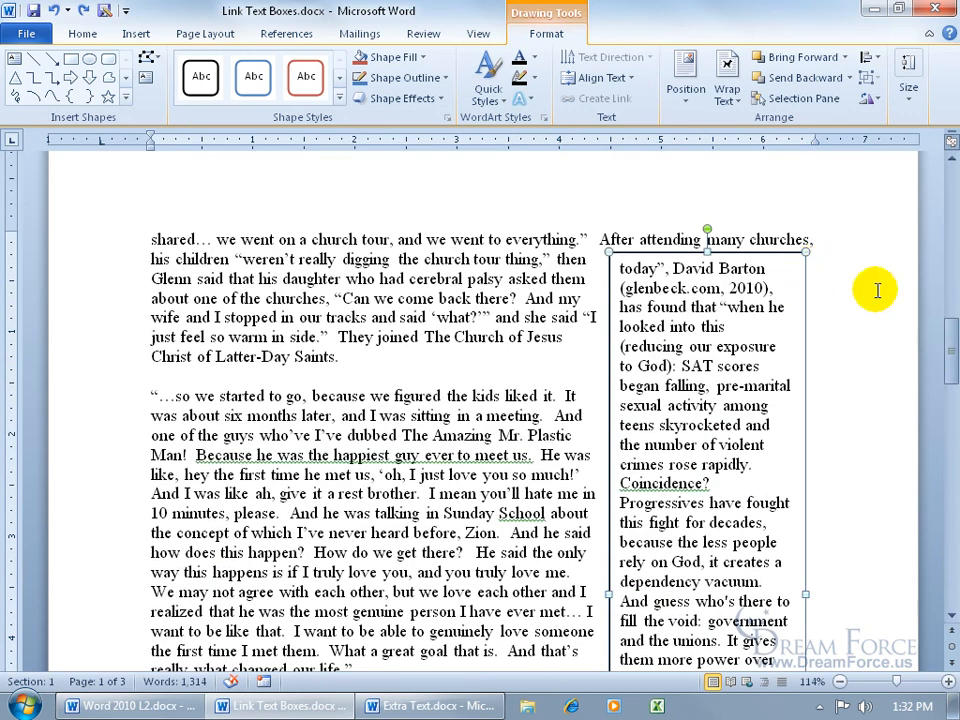
left_click_drag(622, 268, 760, 465)
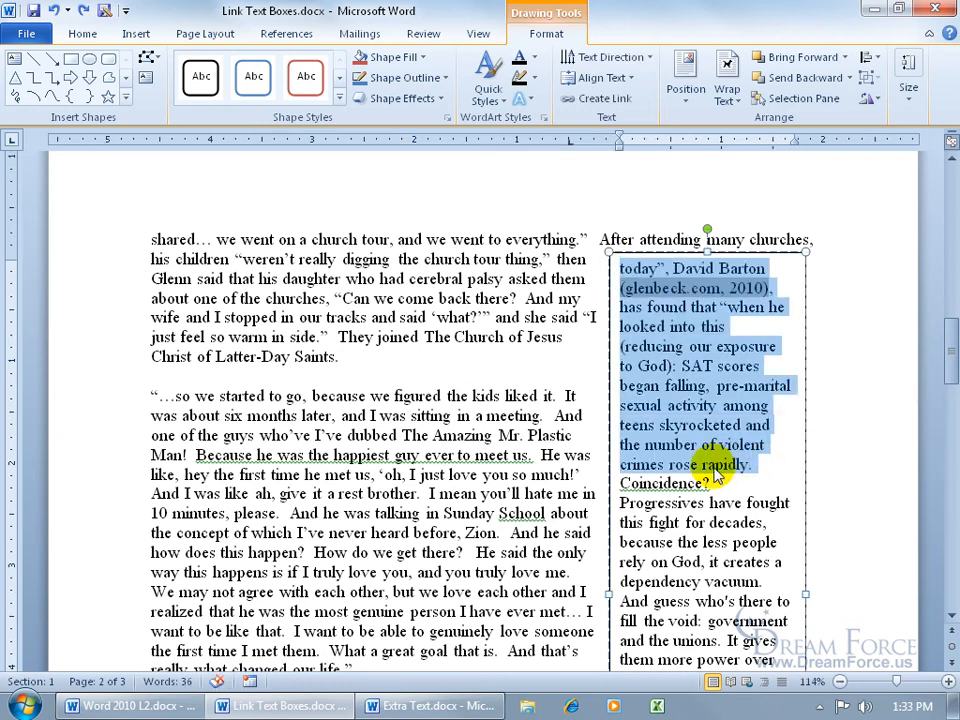
left_click(393, 378)
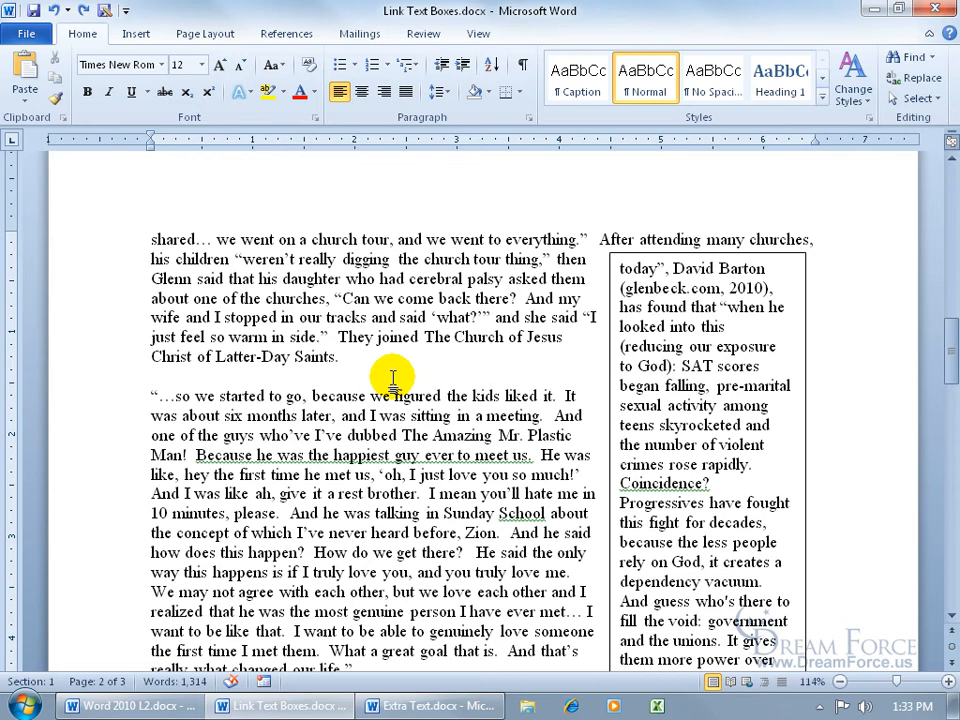
Step: Delete the linked text box on page 2
left_click(796, 254)
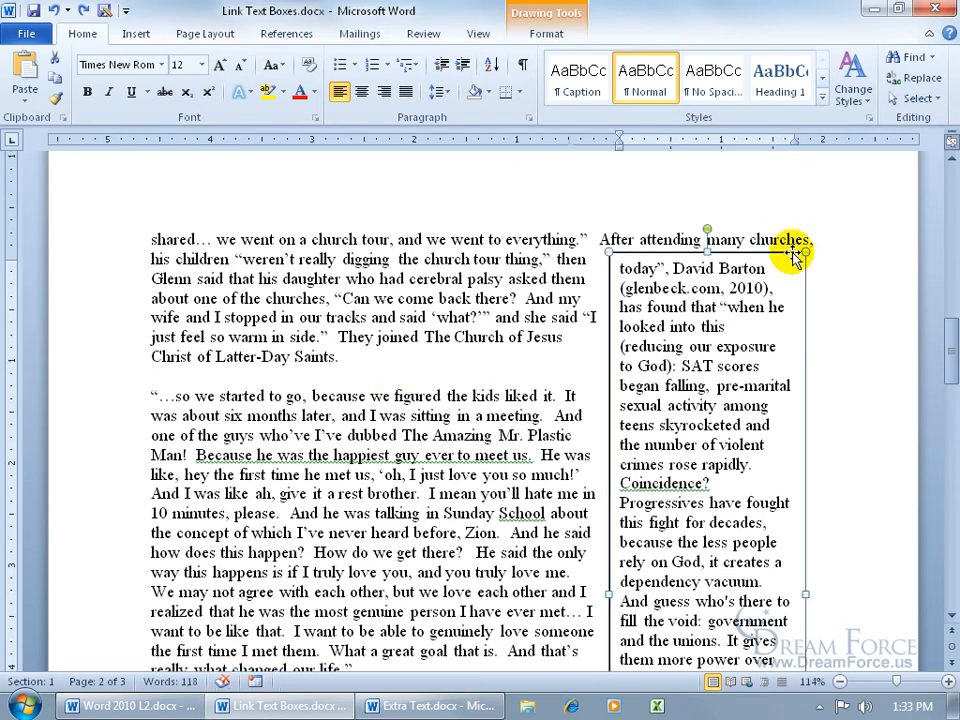
key("Delete")
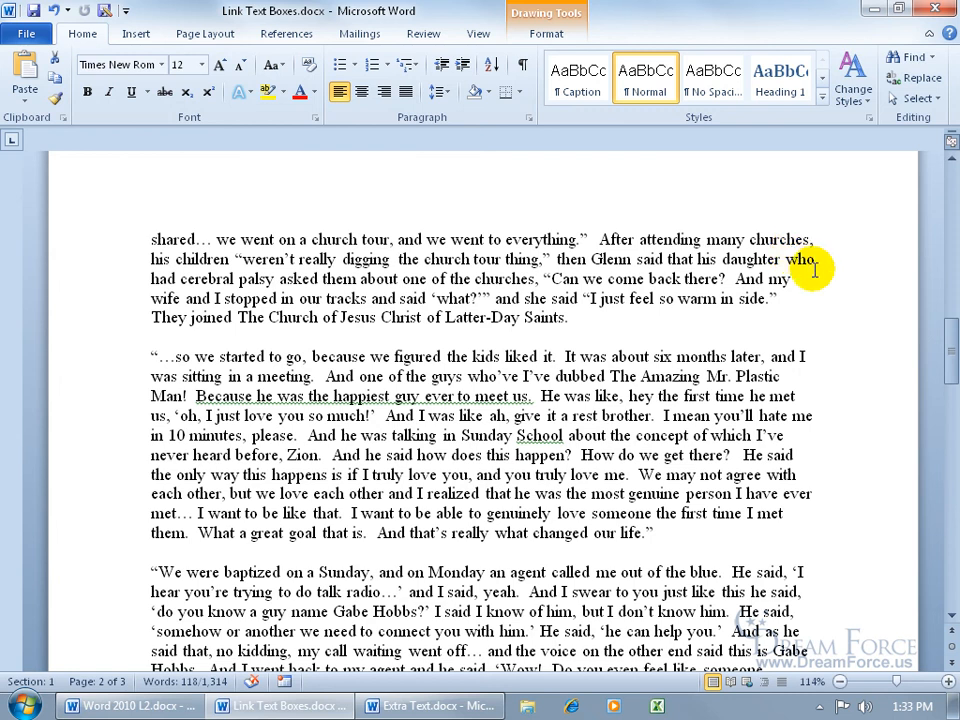
Step: Lengthen the page 1 text box downward by a few lines to reveal more of its overflow text
left_click_drag(952, 352, 952, 198)
left_click(737, 282)
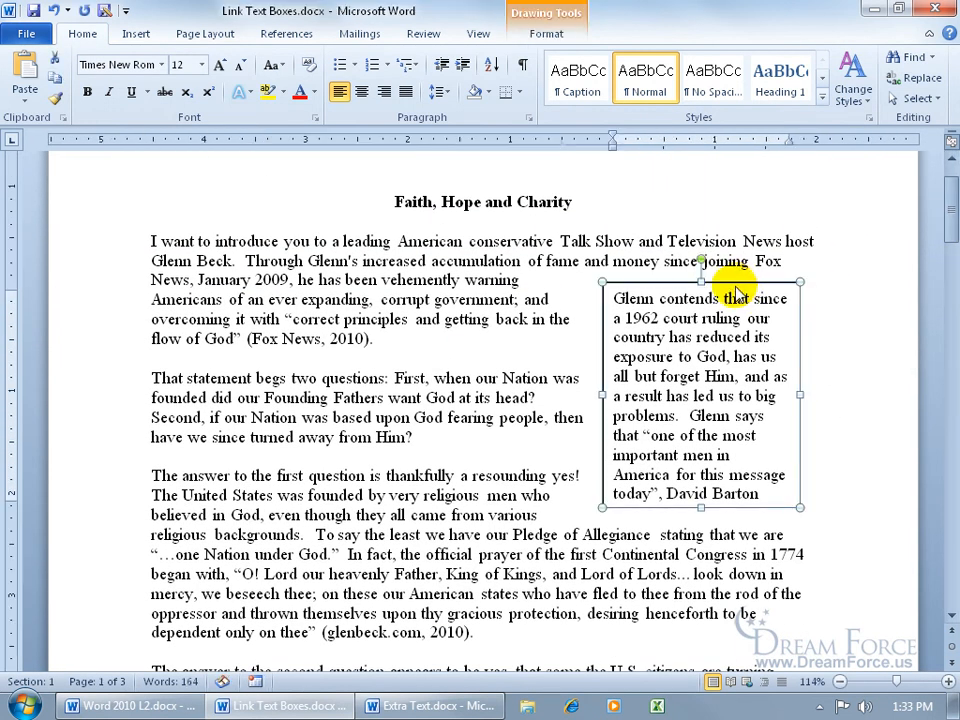
left_click(546, 33)
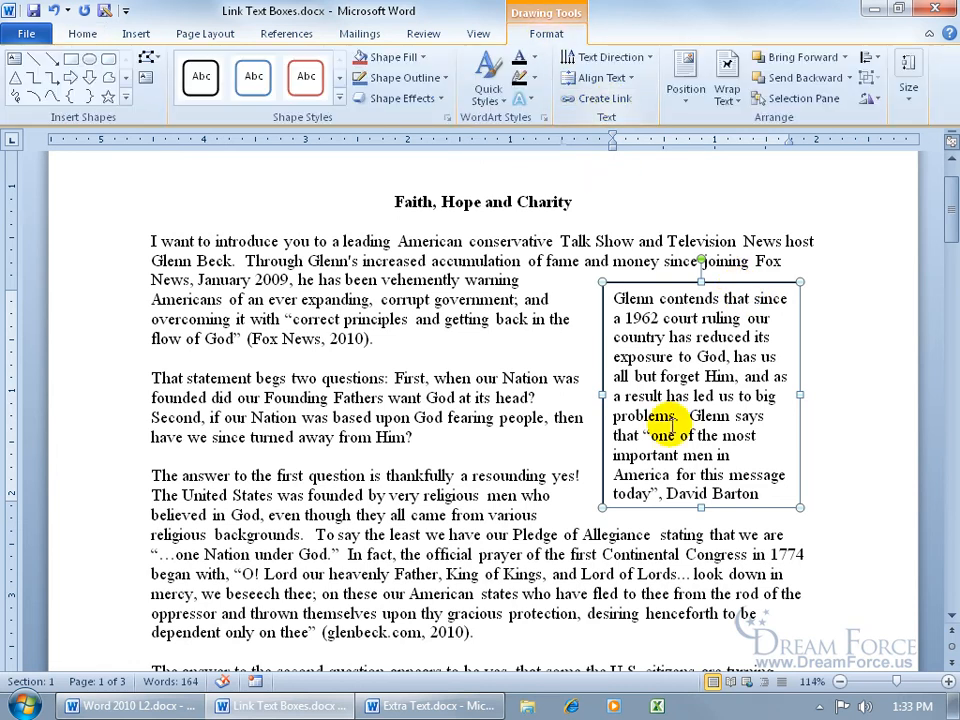
left_click_drag(698, 507, 698, 558)
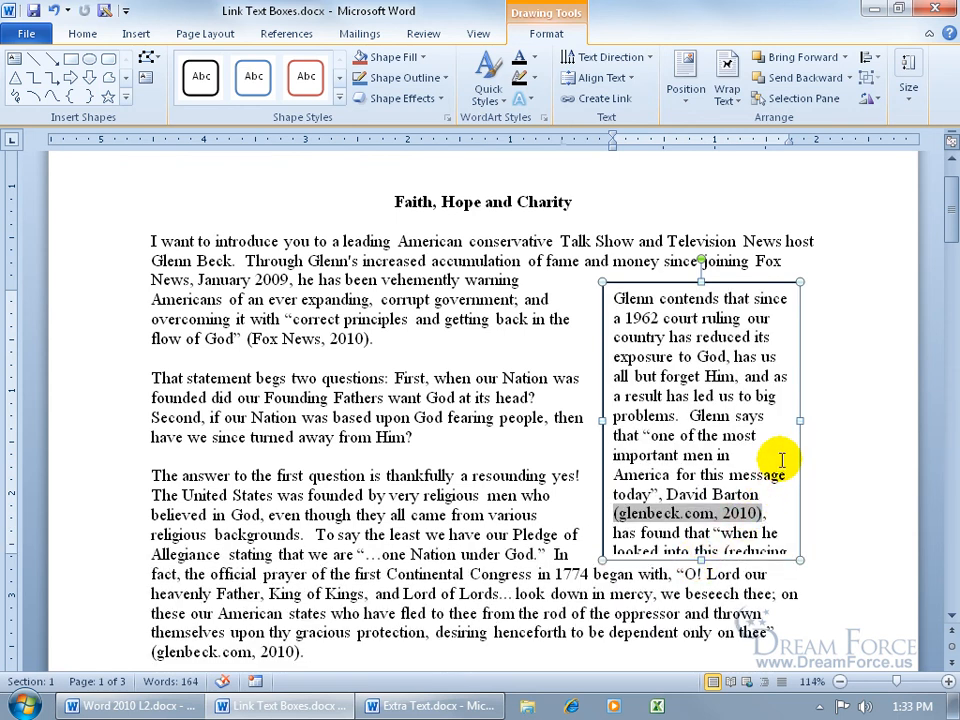